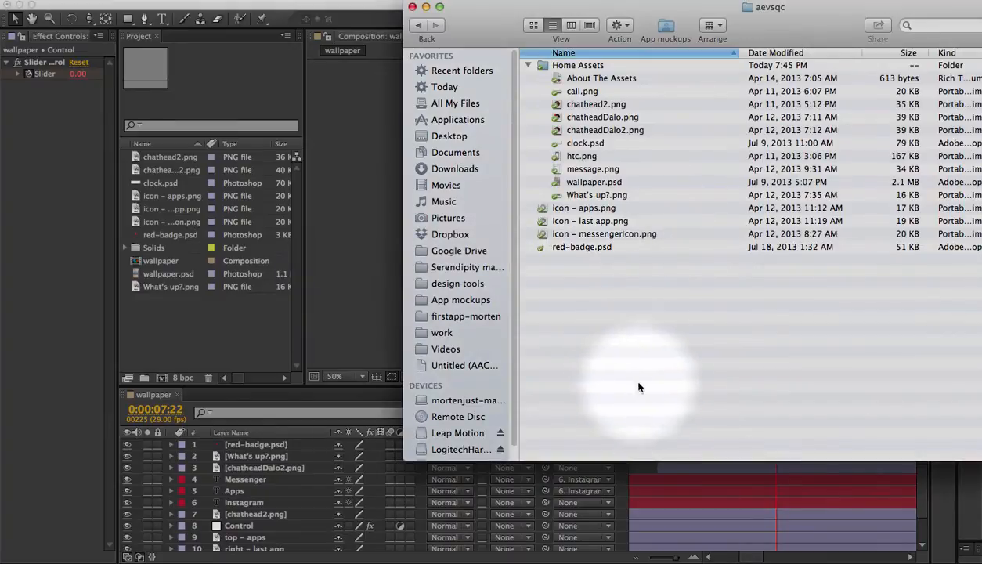
Preview message.png from the Home Assets folder and import it into the After Effects project
left_click(575, 91)
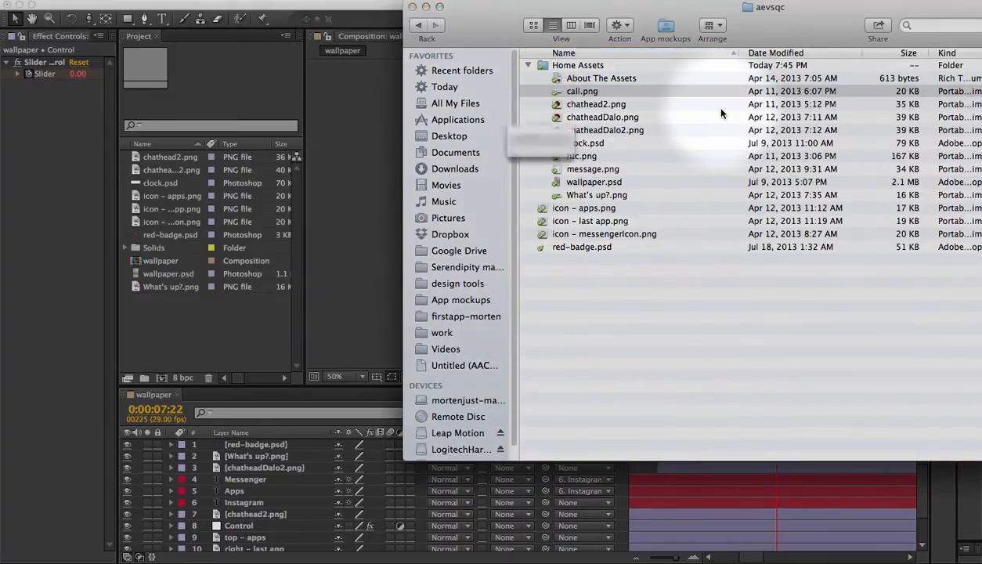
left_click(616, 170)
key("space")
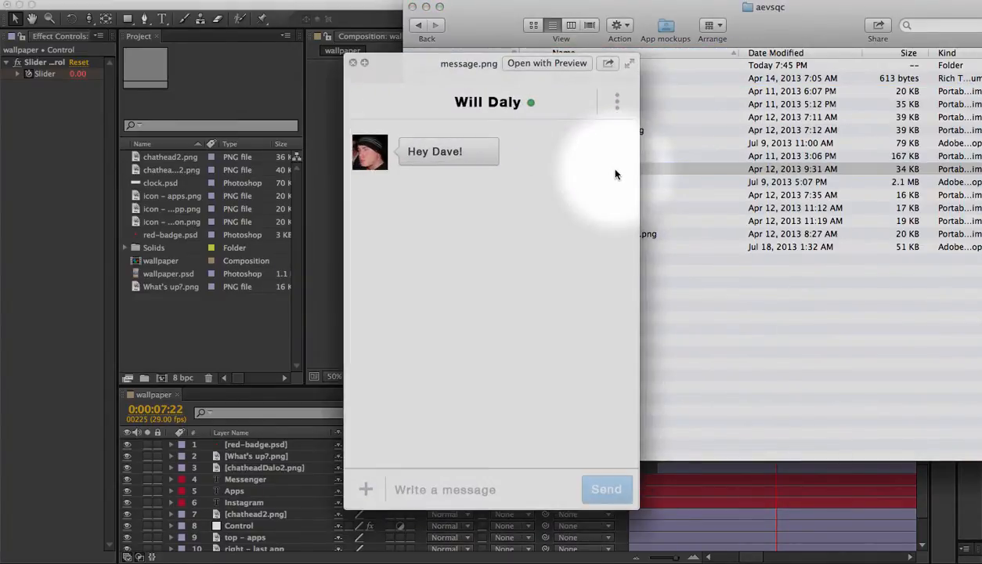
key("space")
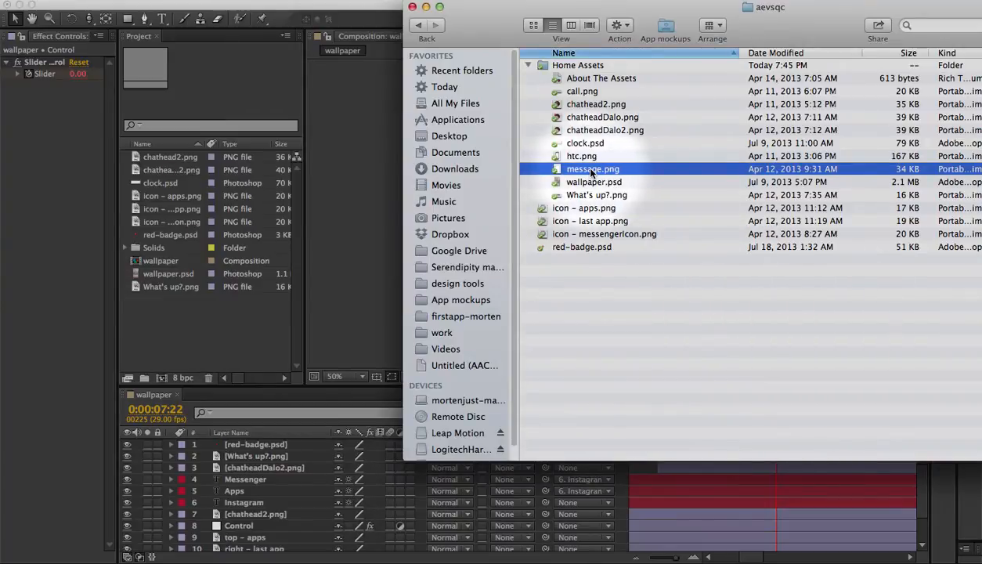
left_click_drag(591, 172, 212, 344)
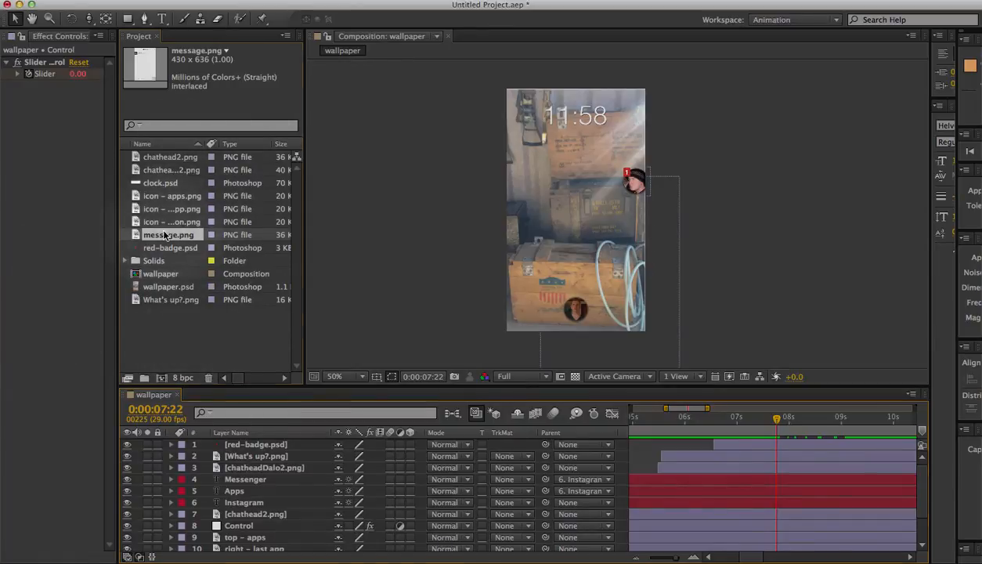
Add message.png as the top layer of the wallpaper composition, scale it to about 92.6%, and align it to the phone screen's bottom edge
left_click_drag(165, 235, 263, 443)
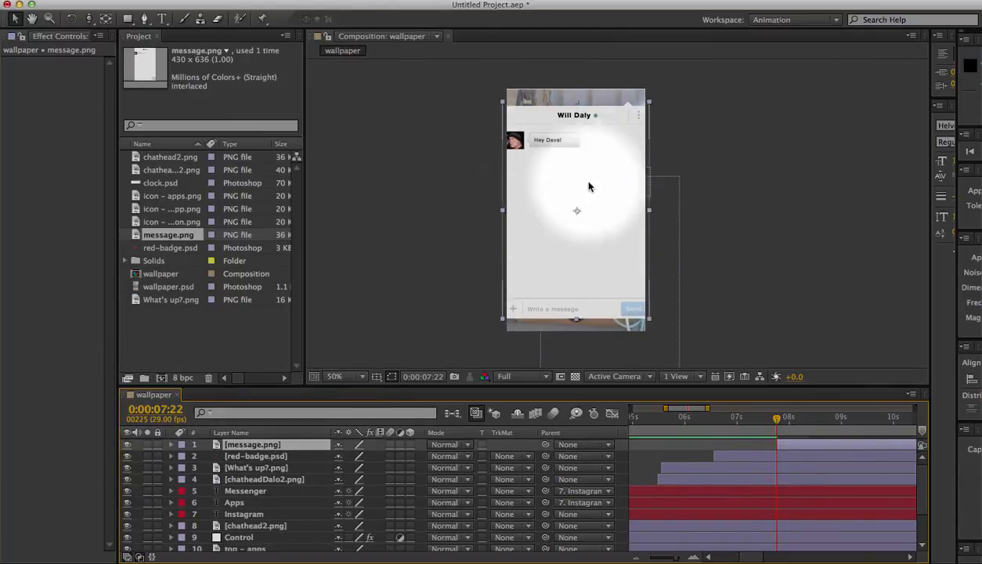
left_click_drag(590, 234, 590, 245)
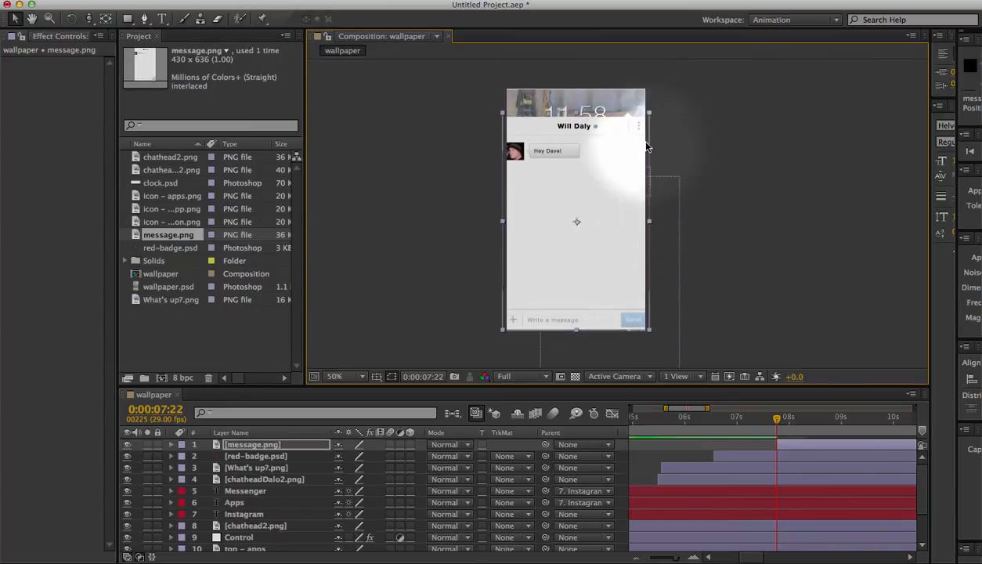
left_click_drag(649, 113, 647, 119)
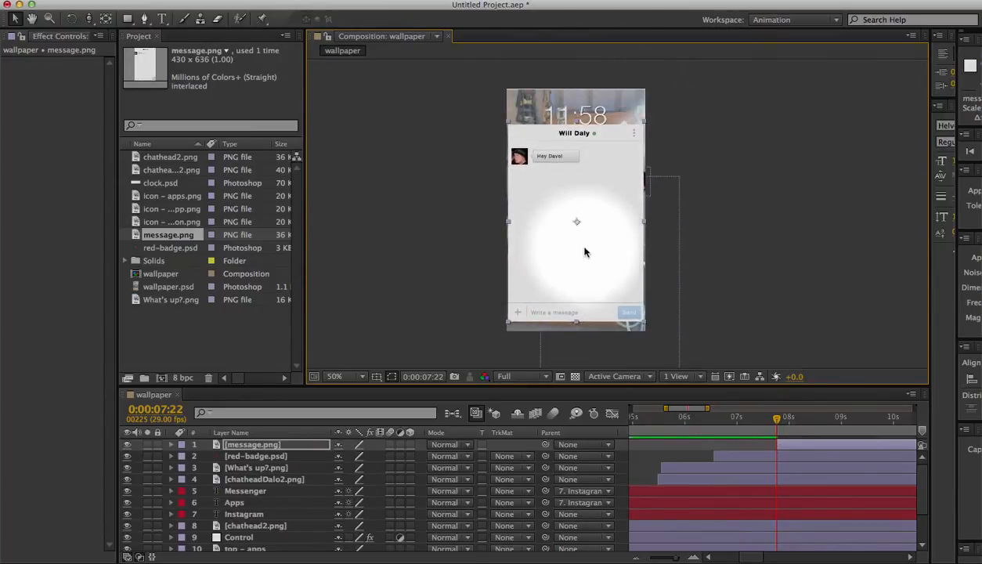
left_click_drag(601, 218, 601, 224)
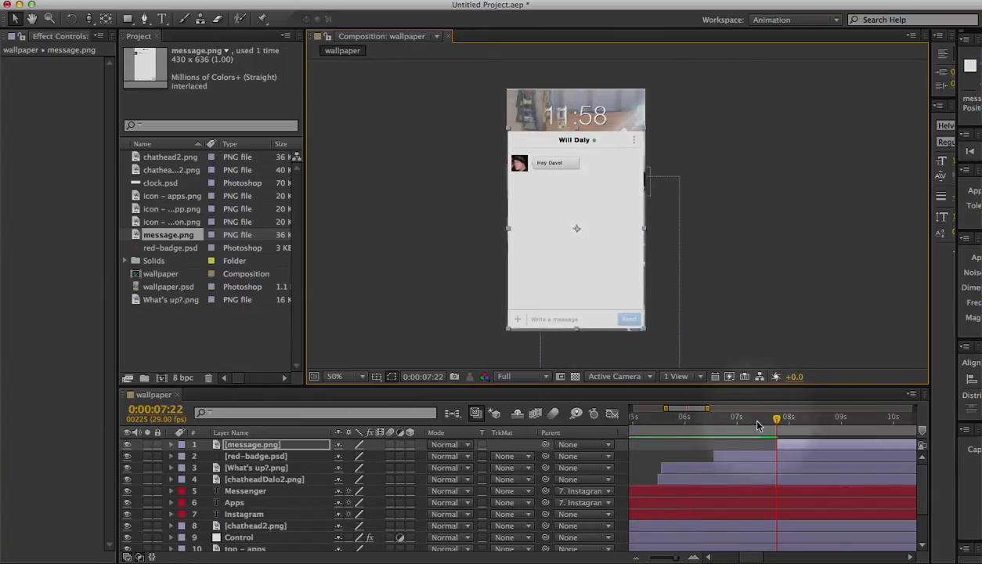
left_click(587, 213)
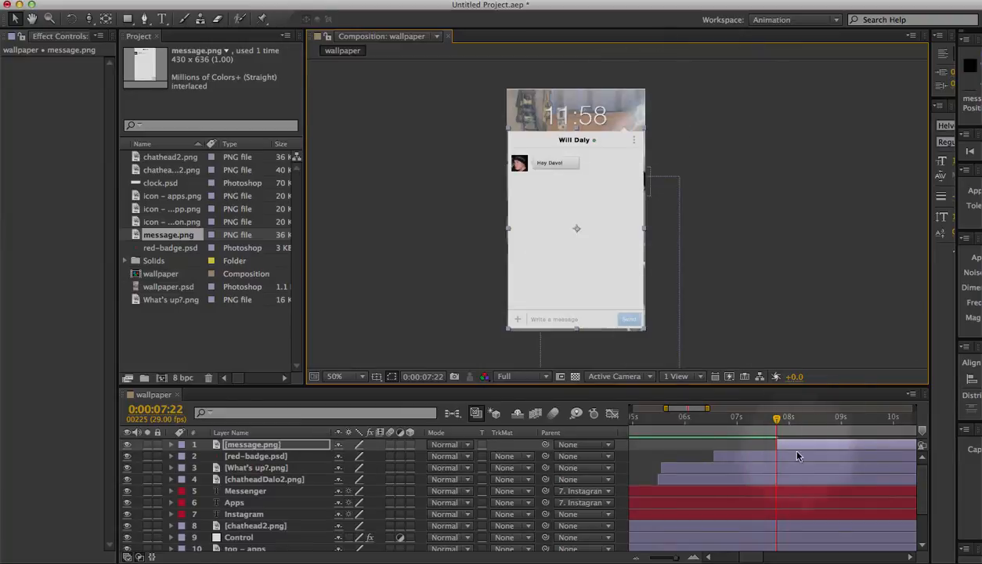
Keyframe chatheadDalo2.png's position at 0:00:07:22, move it to the screen's upper-right corner at 0:00:07:23, and play back the motion
left_click(250, 481)
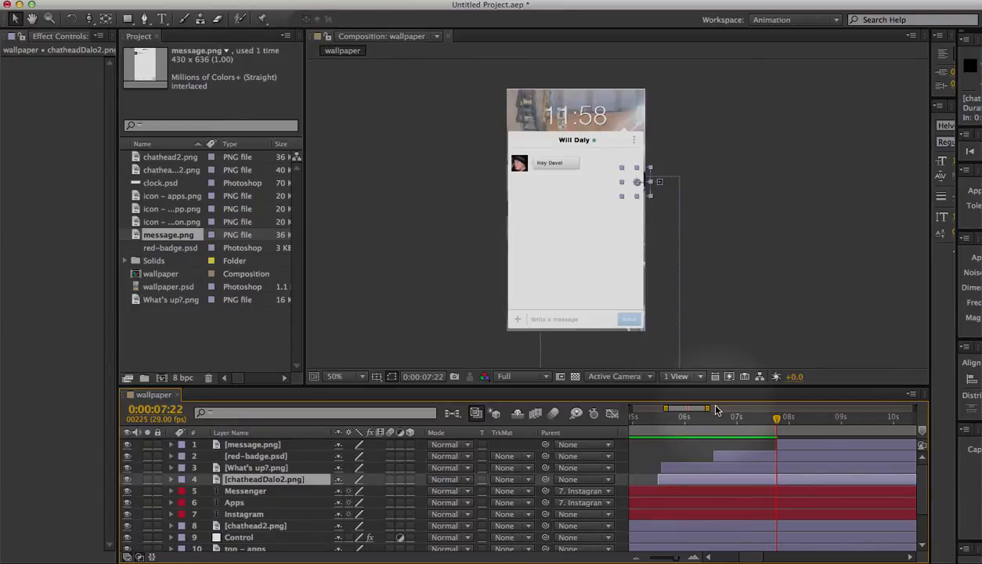
key("alt+shift+p")
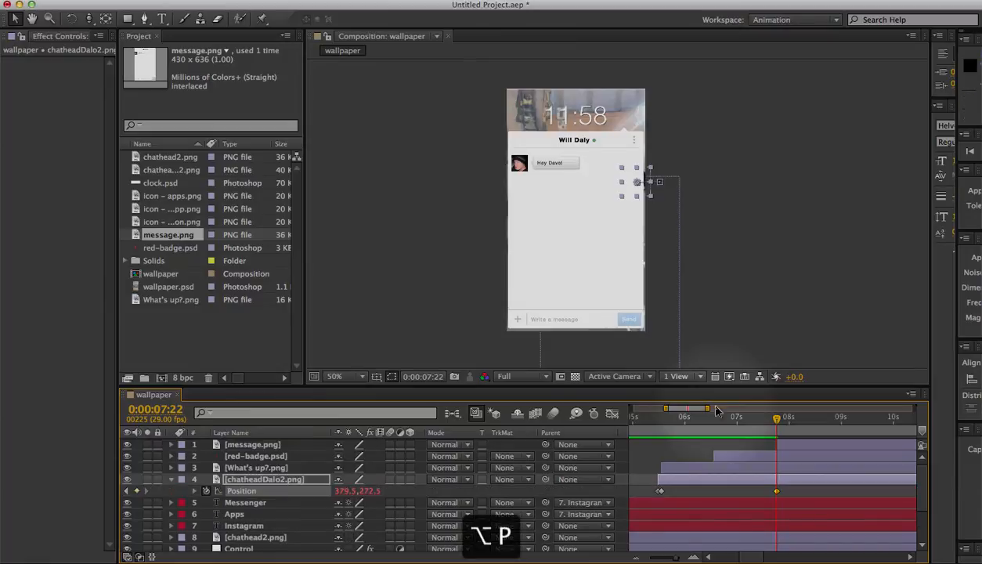
left_click_drag(777, 418, 778, 421)
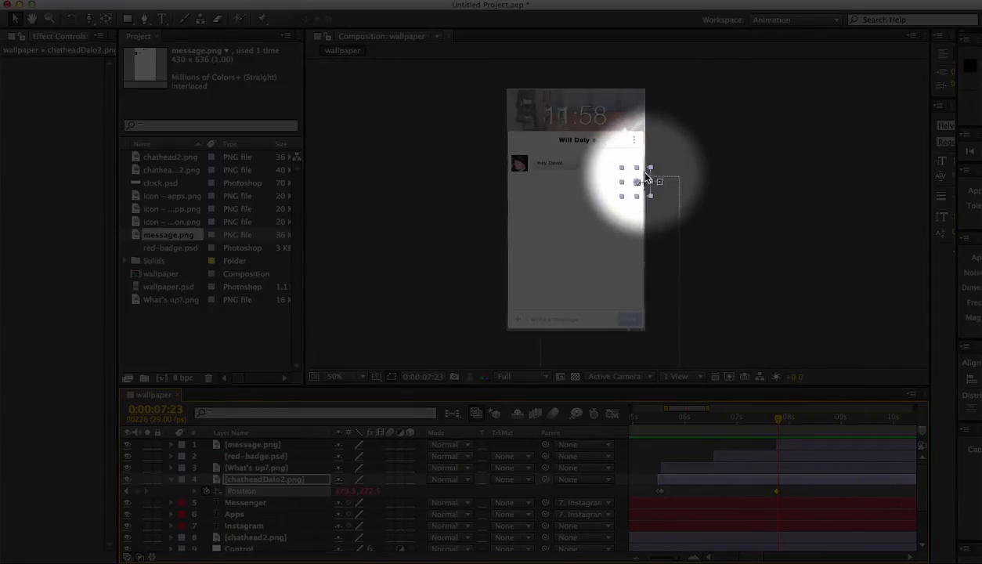
left_click_drag(631, 169, 635, 106)
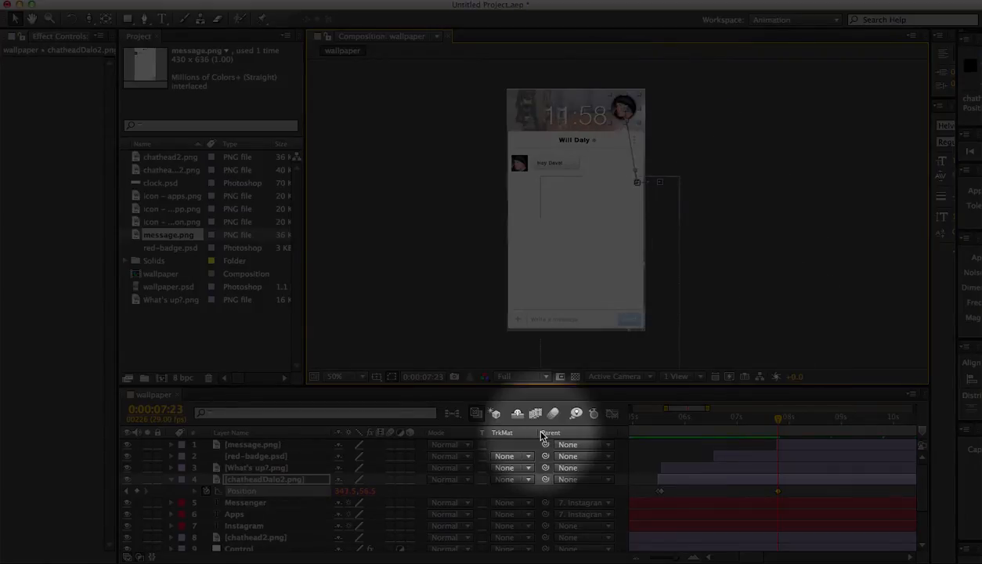
left_click_drag(779, 421, 767, 422)
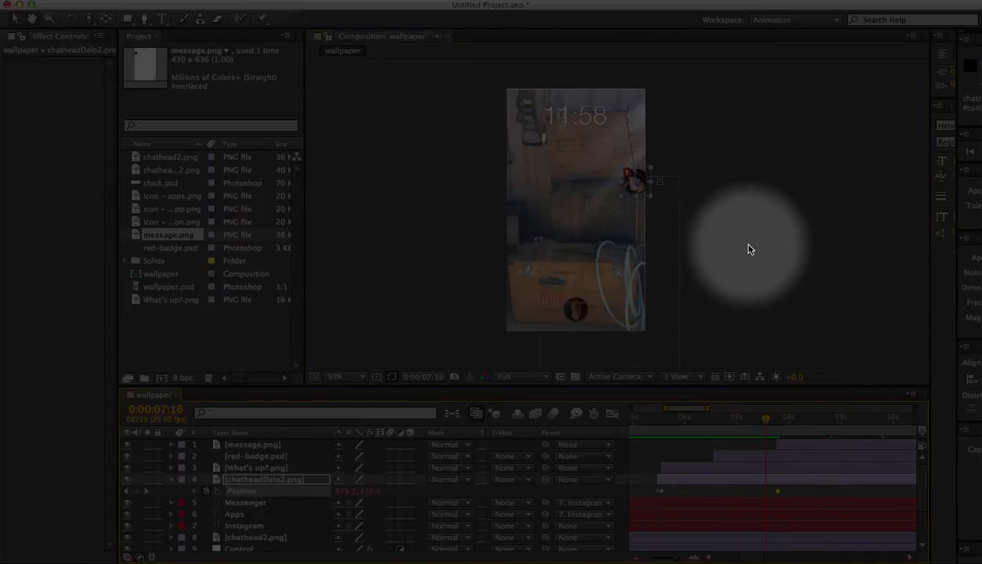
key("space")
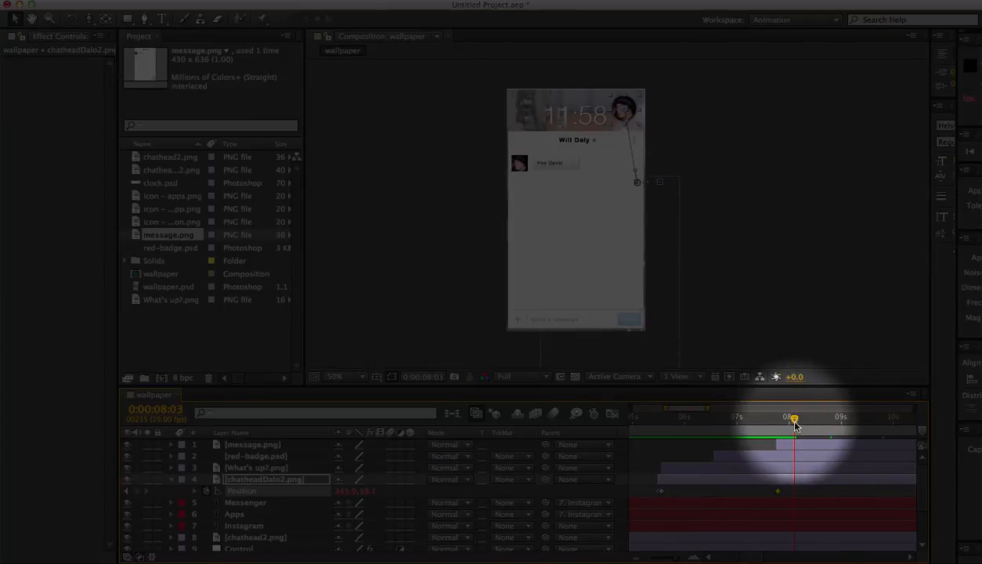
mouse_move(793, 417)
left_mouse_down()
mouse_move(765, 419)
mouse_move(776, 419)
left_mouse_up()
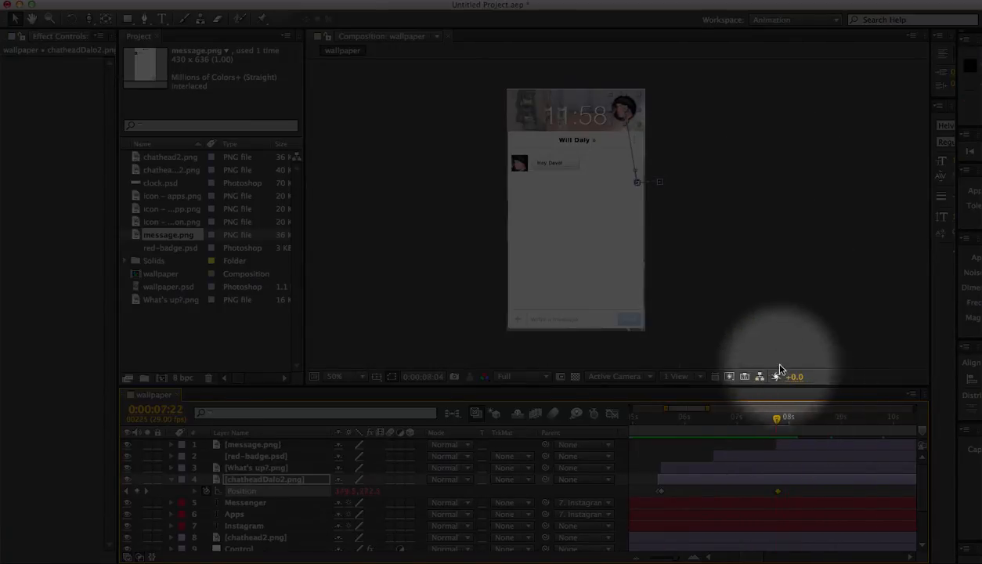
key("space")
Shift the chat head's final position keyframe to 0:00:07:24, preview it, and lower the chat head slightly to about 343.5, 66.5
left_click(782, 493)
double_click(778, 492)
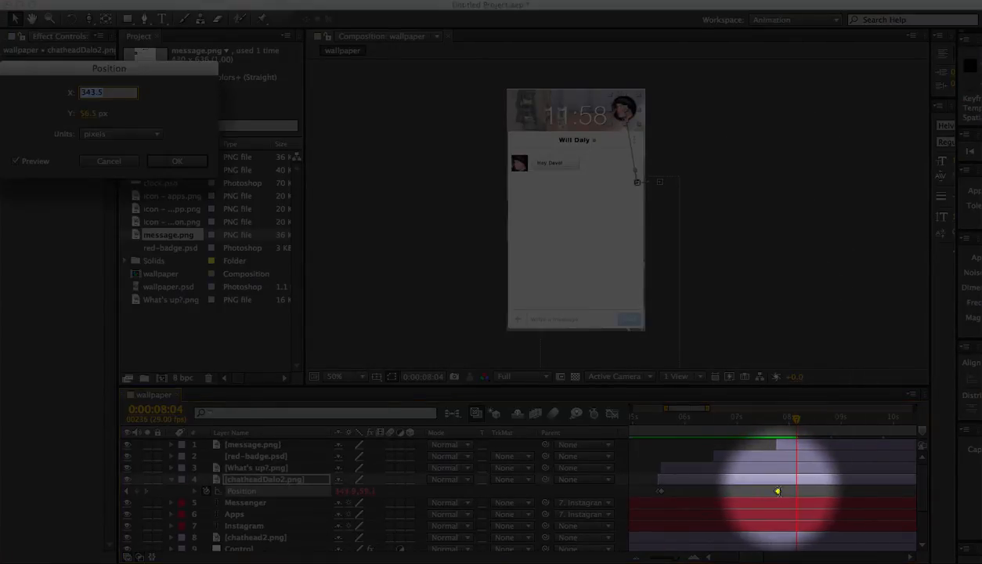
key("Escape")
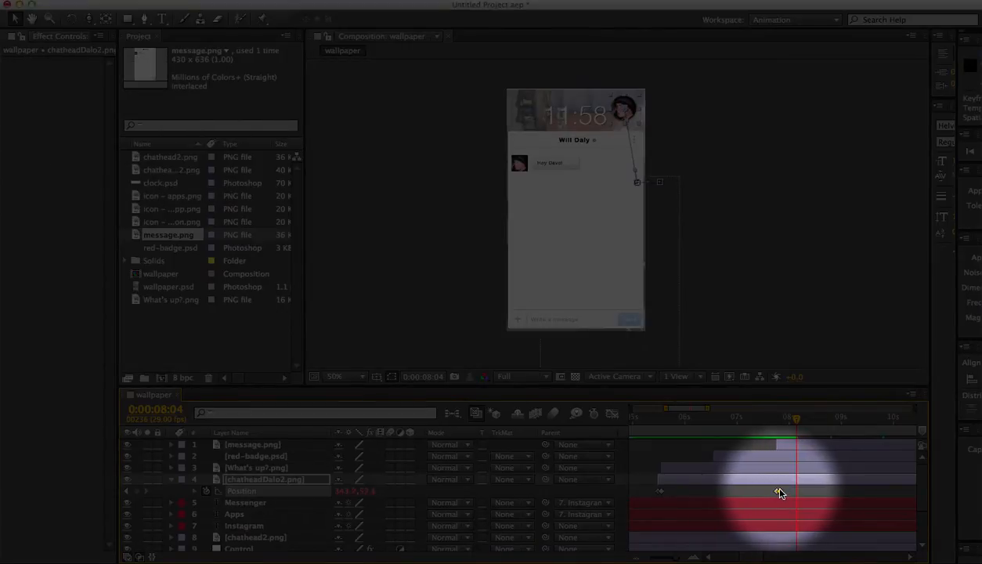
left_click_drag(793, 417, 769, 419)
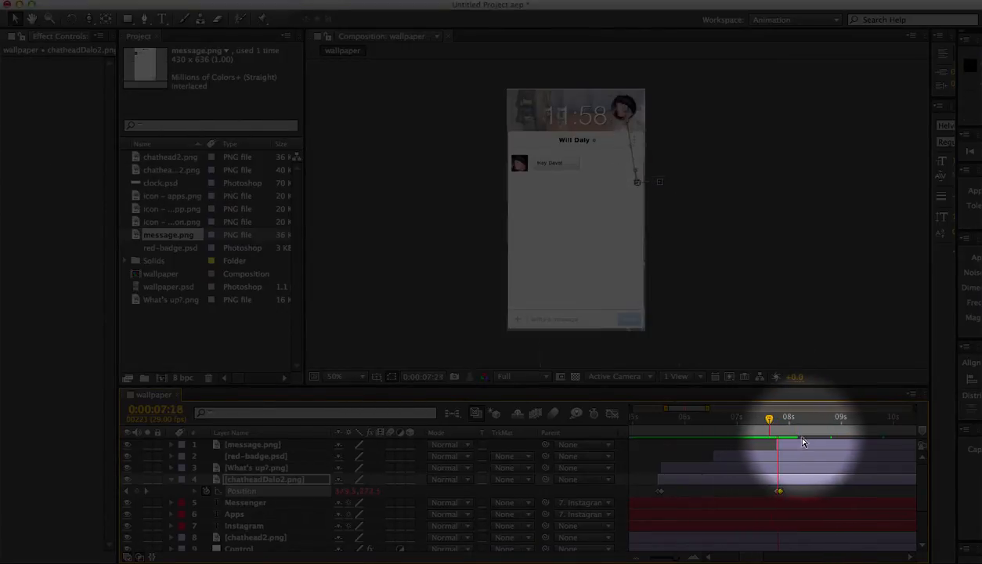
key("space")
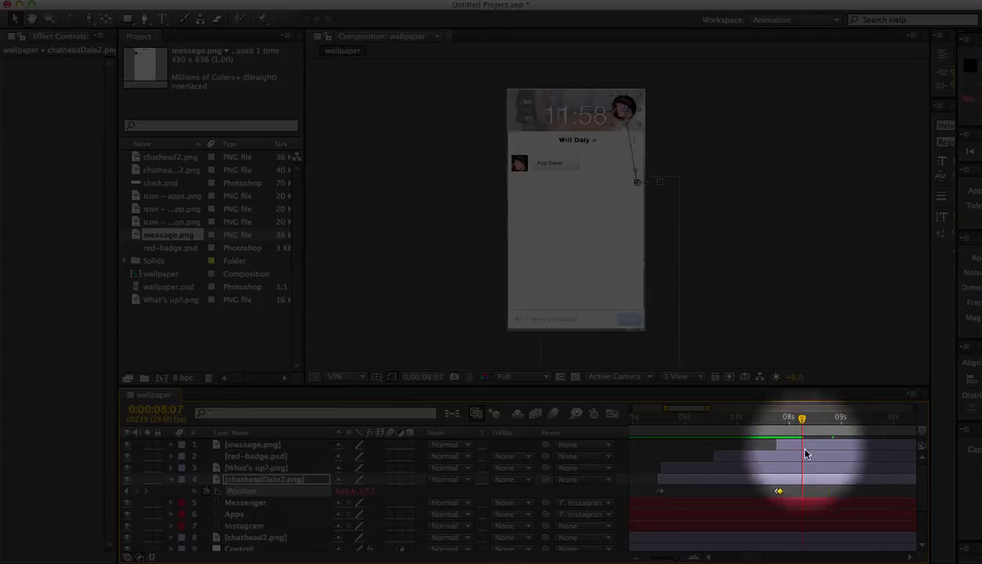
left_click_drag(801, 418, 783, 427)
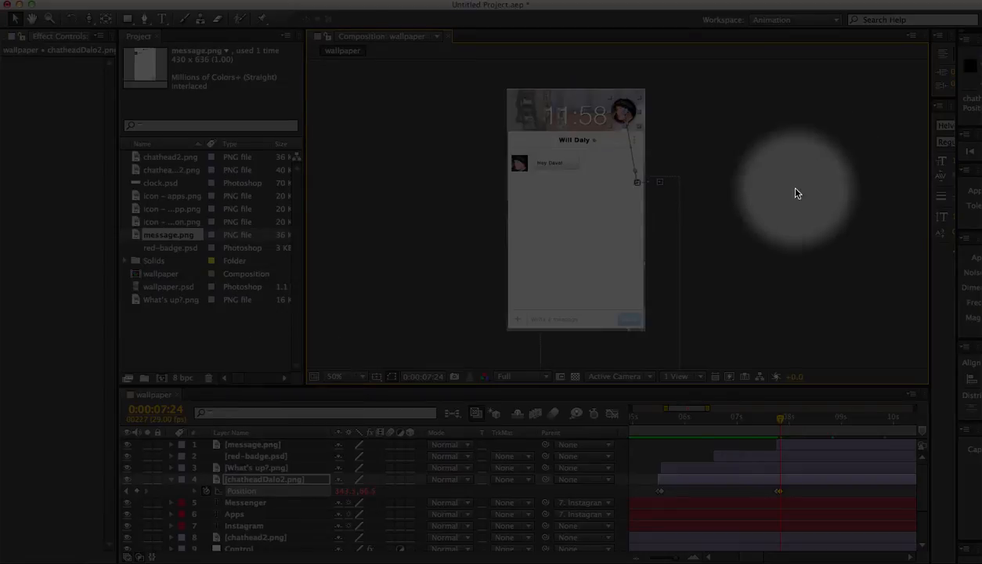
Keyframe message.png's current scale at 0:00:07:24 and shrink the layer to 27.8% at 0:00:07:22
left_click(563, 216)
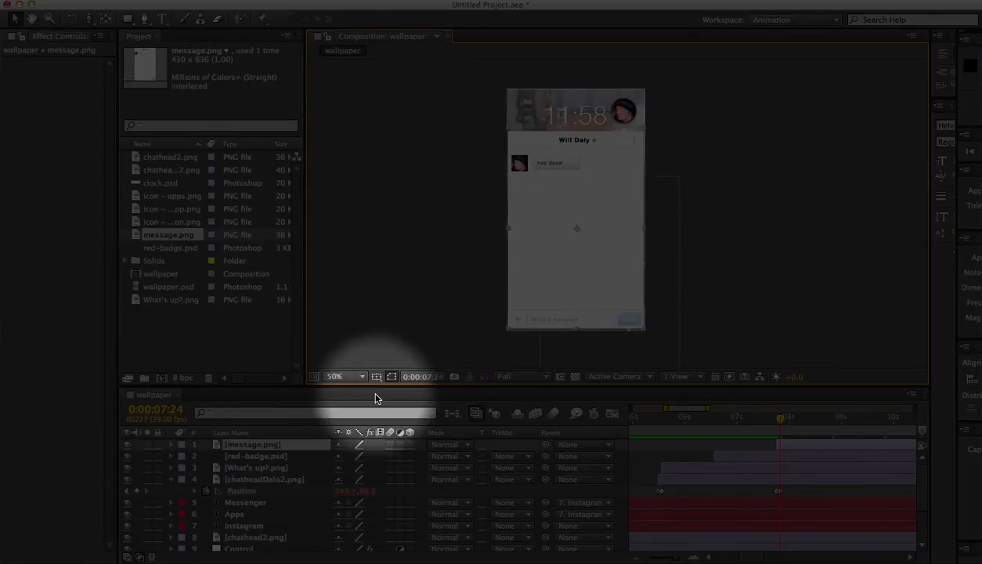
left_click_drag(780, 421, 777, 424)
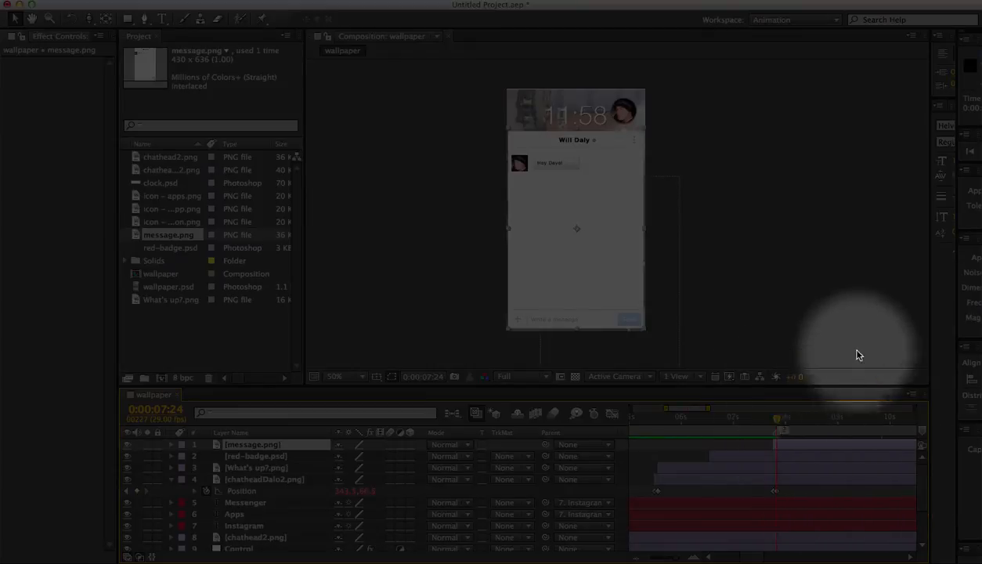
left_click_drag(663, 408, 678, 408)
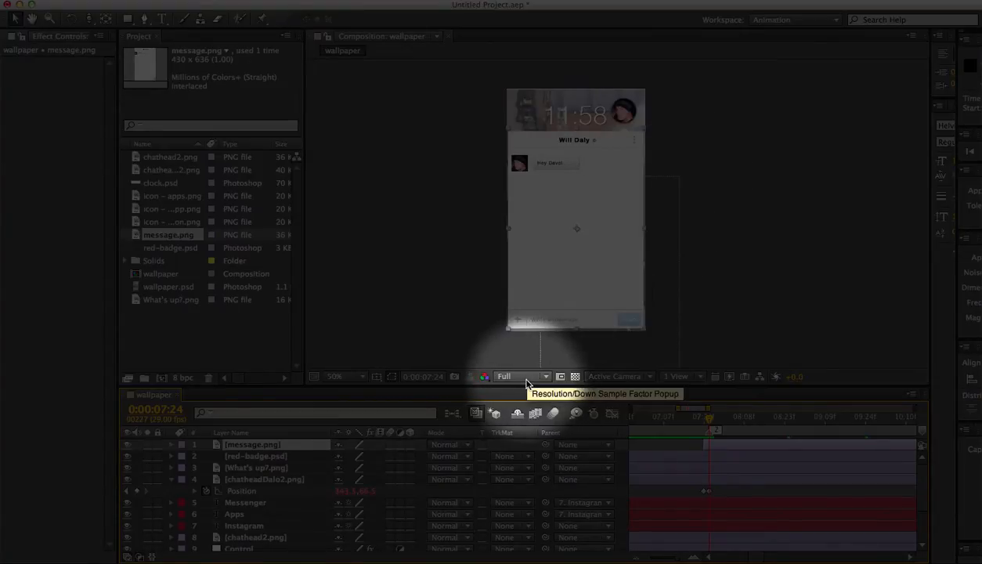
key("alt+s")
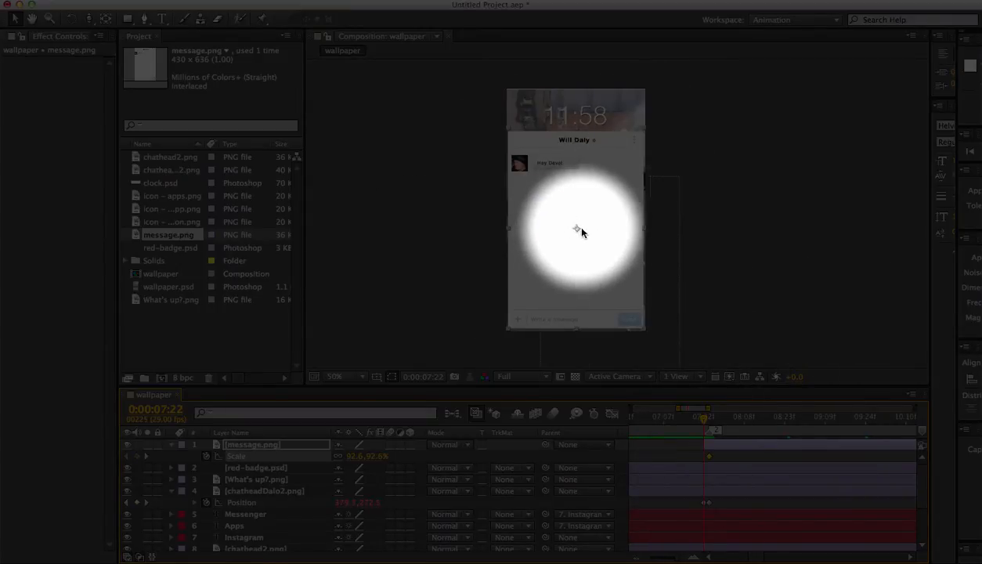
left_click_drag(642, 134, 599, 202)
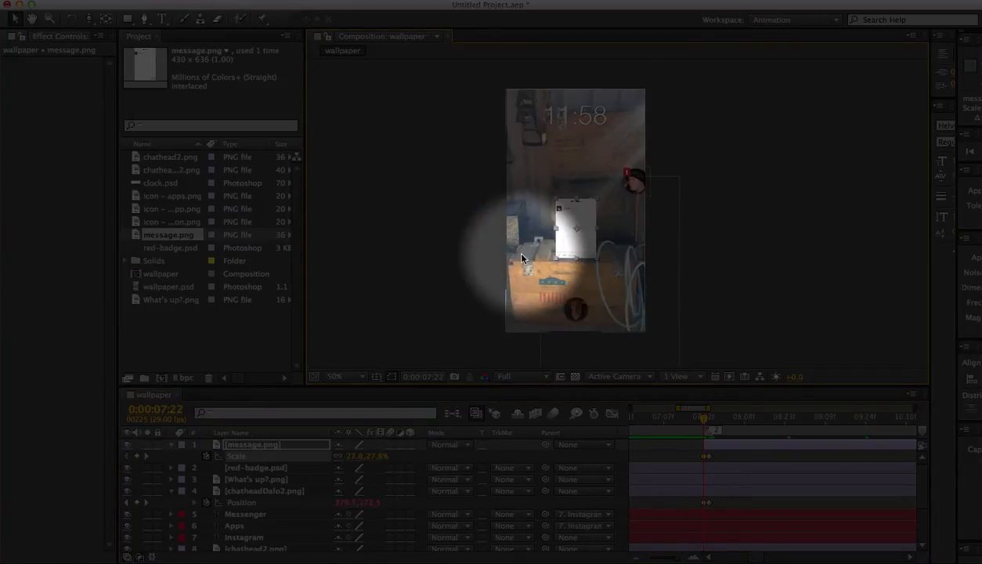
Keyframe message.png's opacity at 0% at 0:00:07:22 and 100% at 0:00:07:24, and play back the fade-in
key("alt+t")
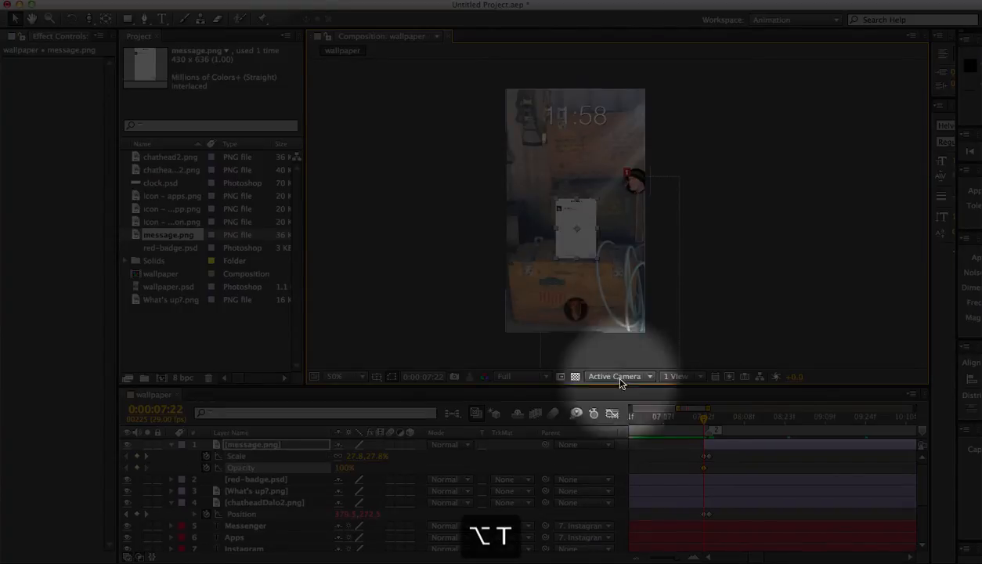
left_click_drag(343, 473, 202, 470)
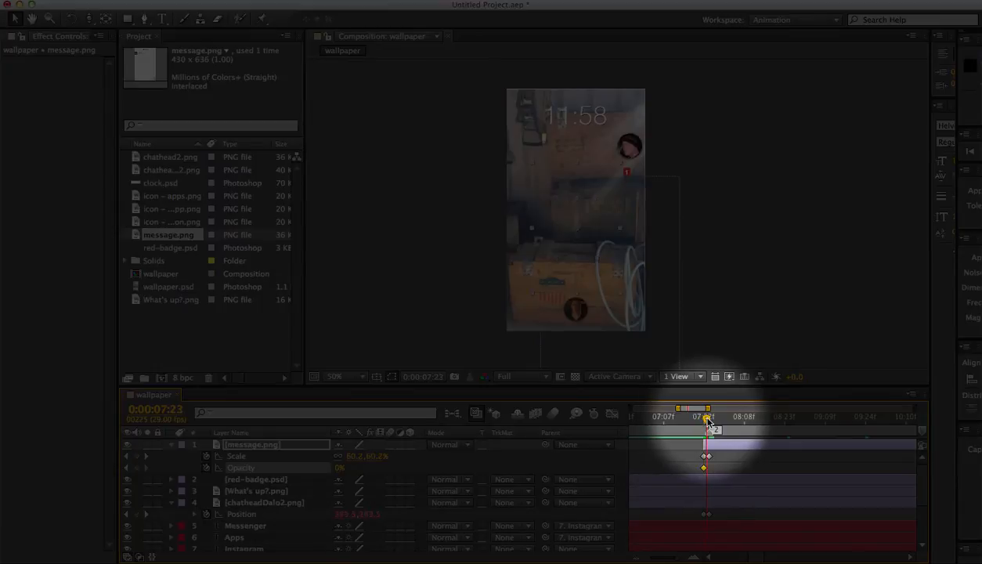
left_click_drag(709, 419, 707, 421)
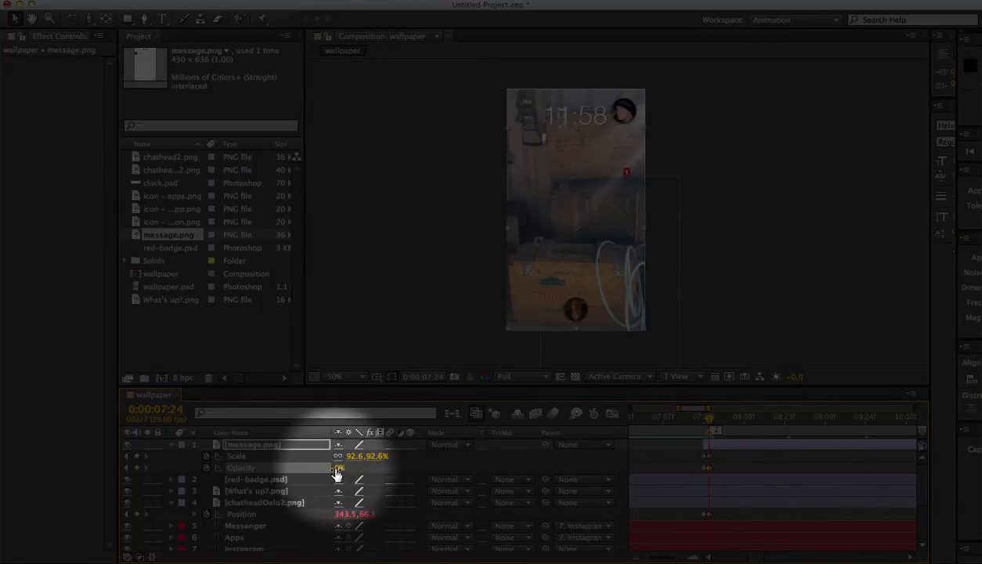
left_click_drag(338, 470, 686, 473)
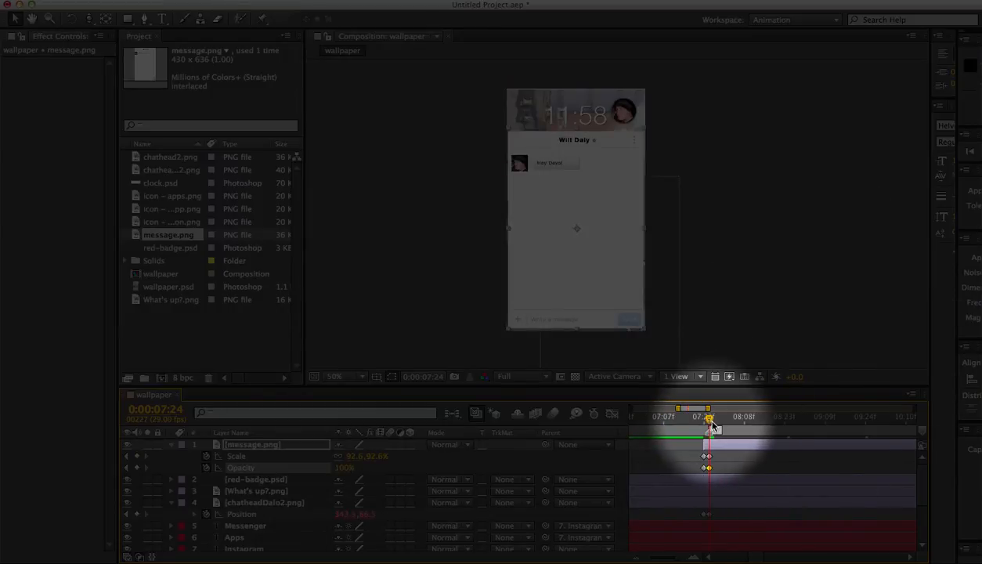
mouse_move(710, 422)
left_mouse_down()
mouse_move(698, 423)
mouse_move(719, 429)
mouse_move(706, 429)
left_mouse_up()
key("space")
key("space")
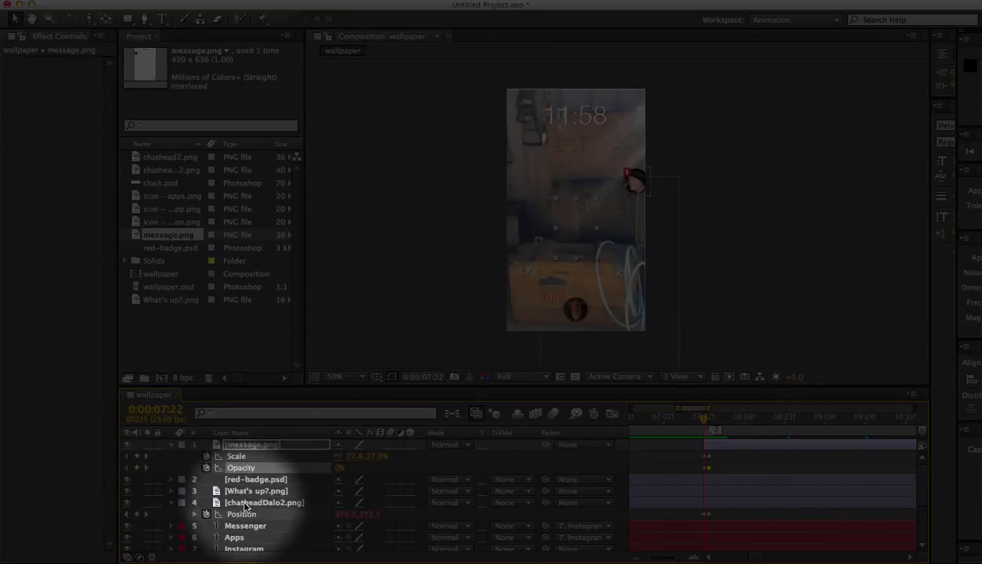
Paste the copied expression with amp = .01 onto message.png's Scale property and preview the animation from 0:00:07:22
left_click(206, 457, "alt")
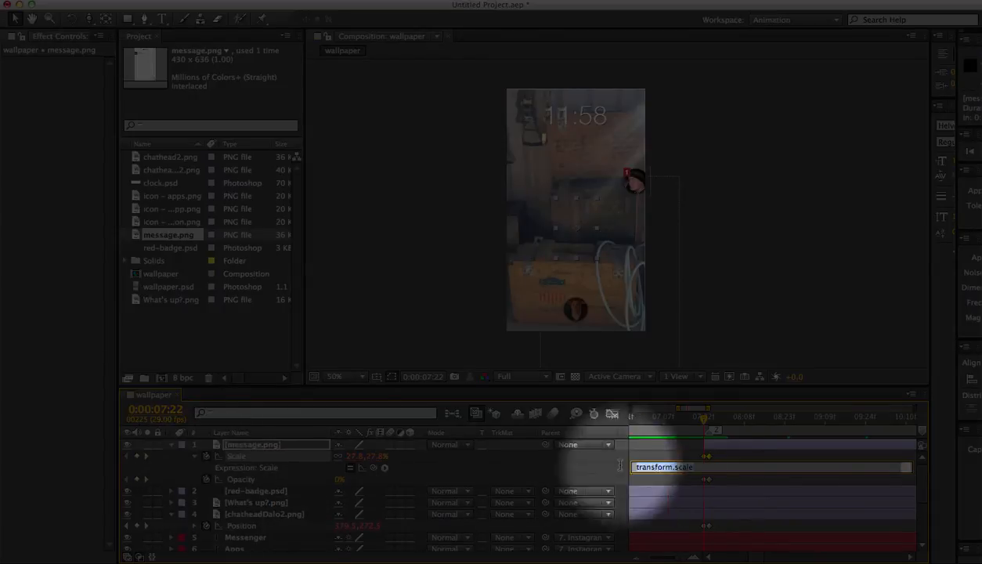
key("super+v")
left_click(837, 264)
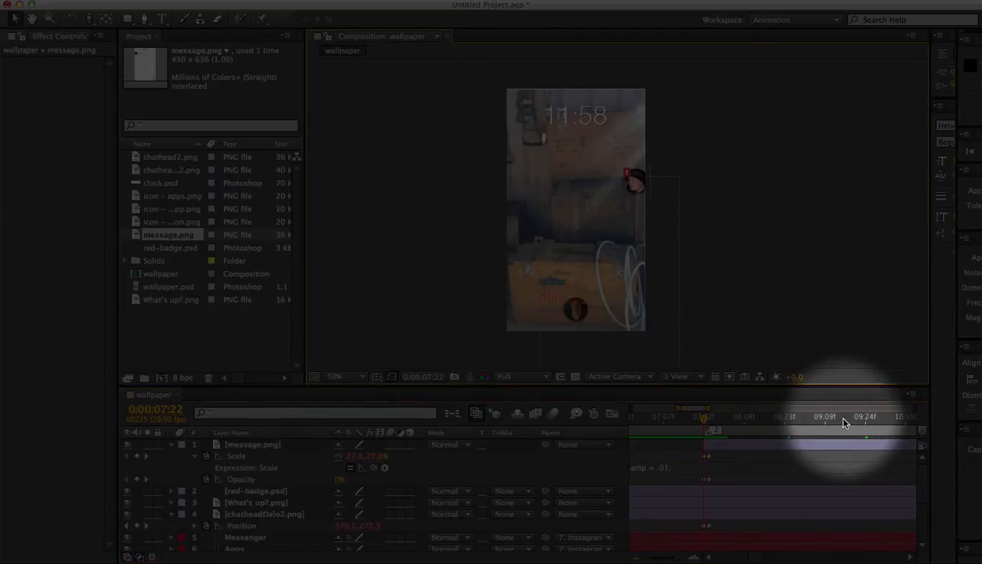
left_click_drag(703, 421, 713, 428)
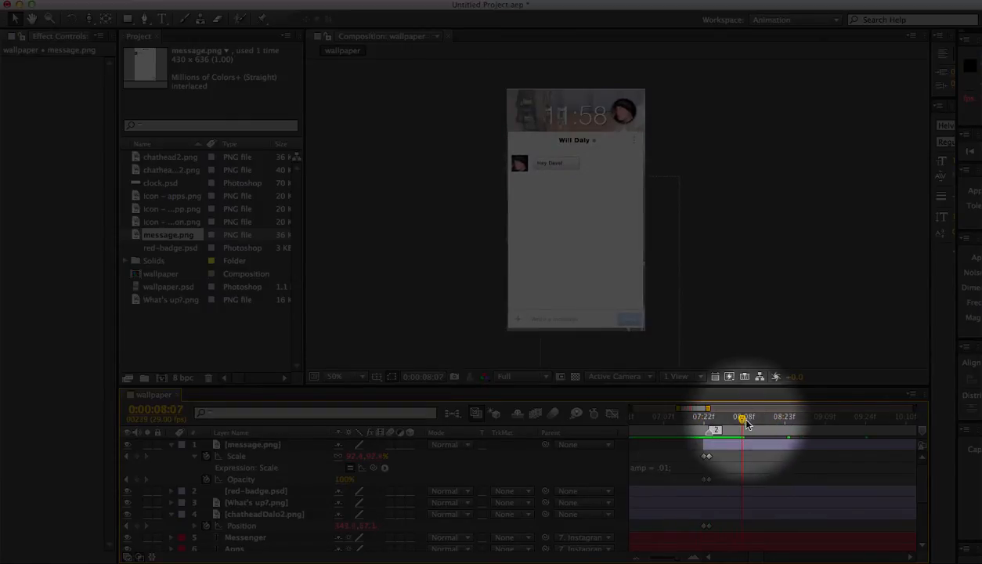
left_click(706, 418)
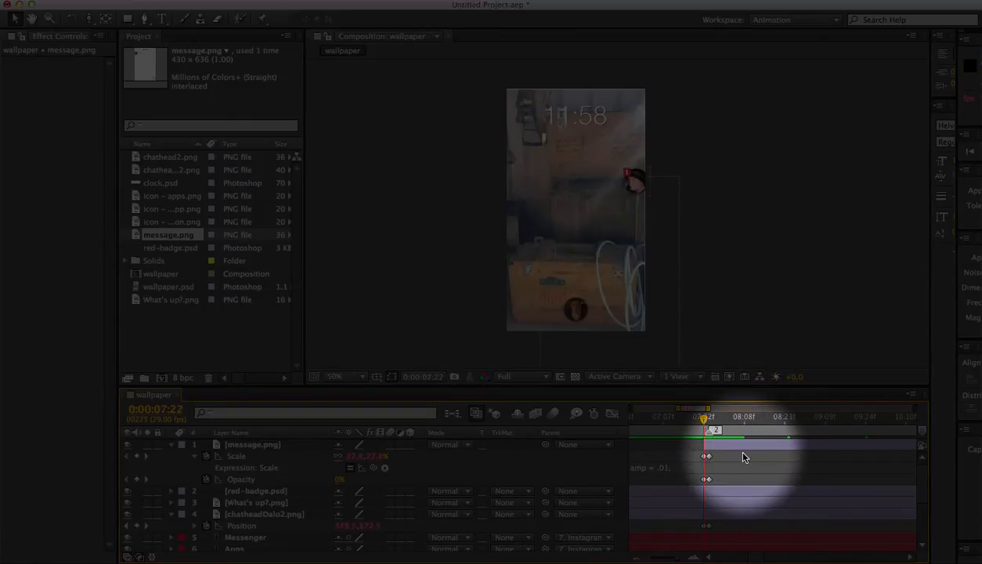
Add the messenger icon PNG to the wallpaper composition as the topmost layer at 0:00:07:22
left_click(173, 326)
key("super+Tab")
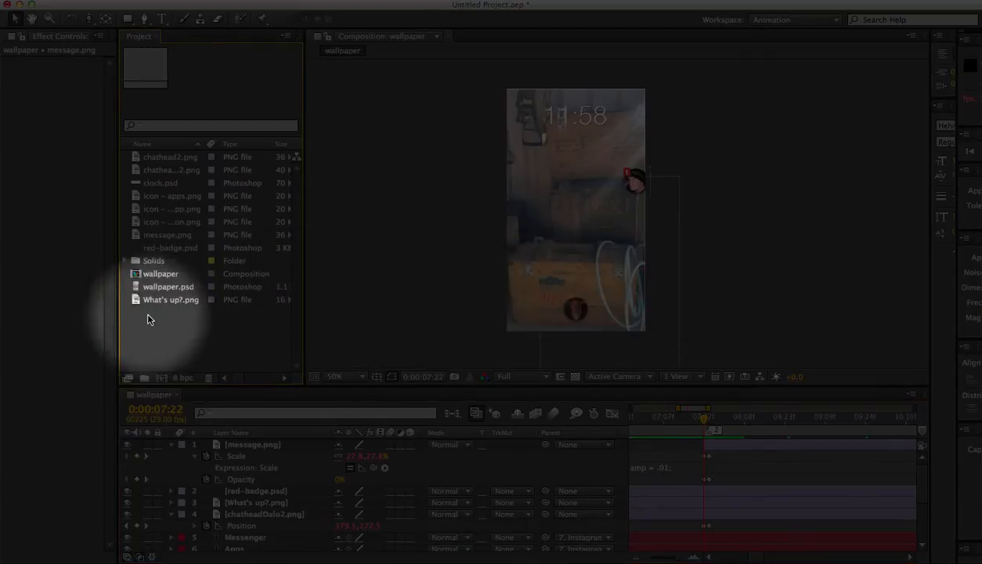
left_click(174, 221)
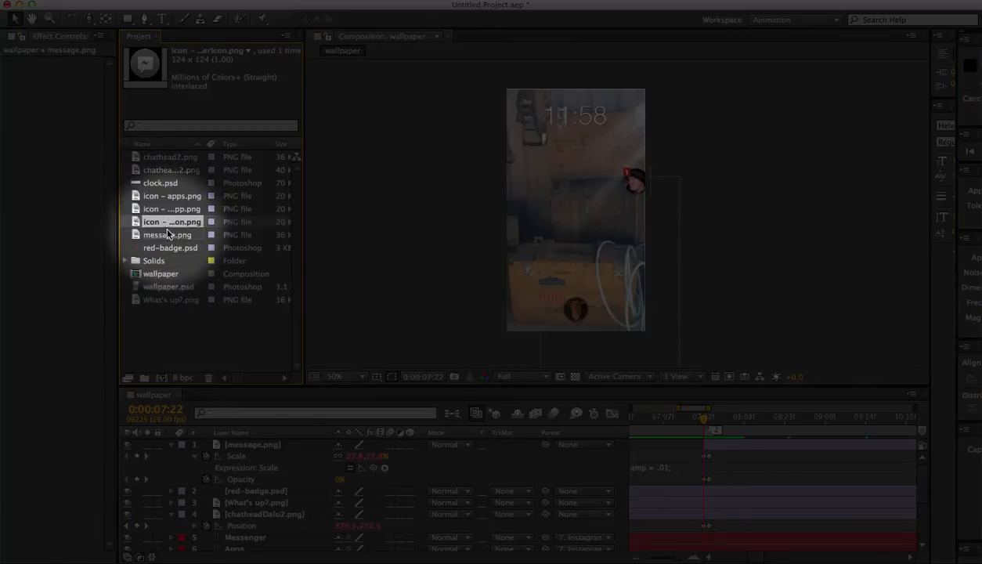
left_click_drag(172, 222, 286, 447)
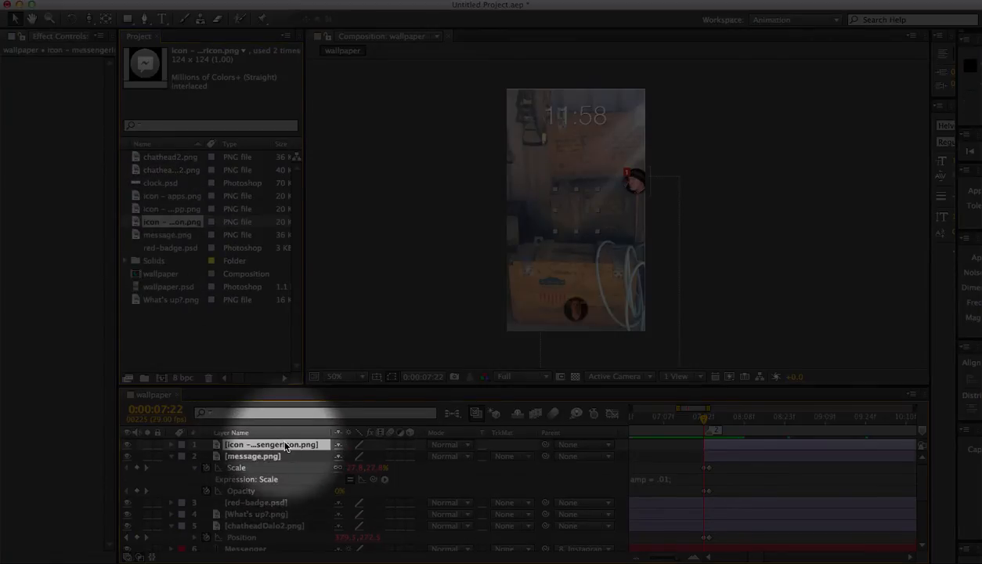
Shrink the messenger icon to the chat head's size and place it just left of the chat head at the same height
left_click_drag(575, 209, 612, 180)
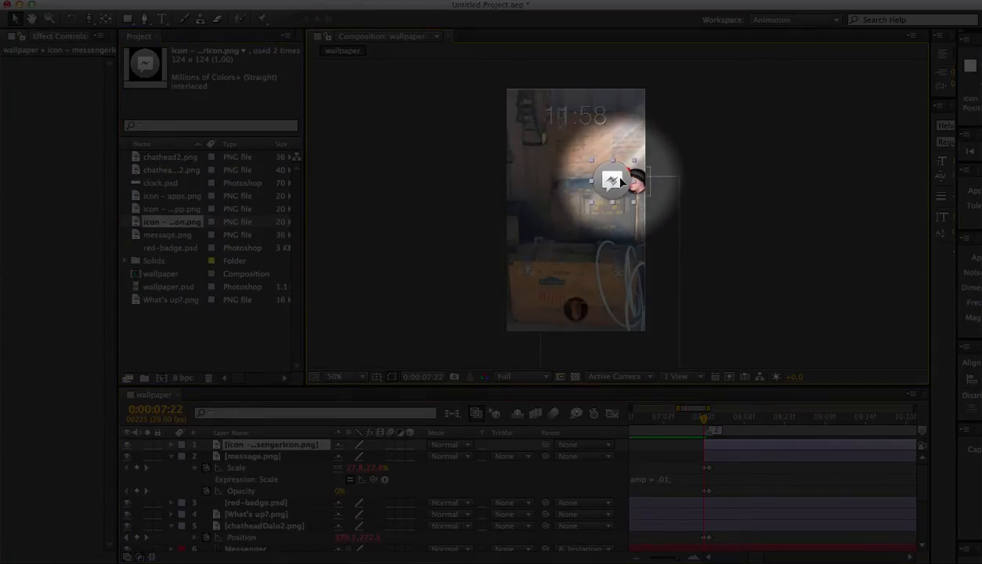
left_click(615, 133)
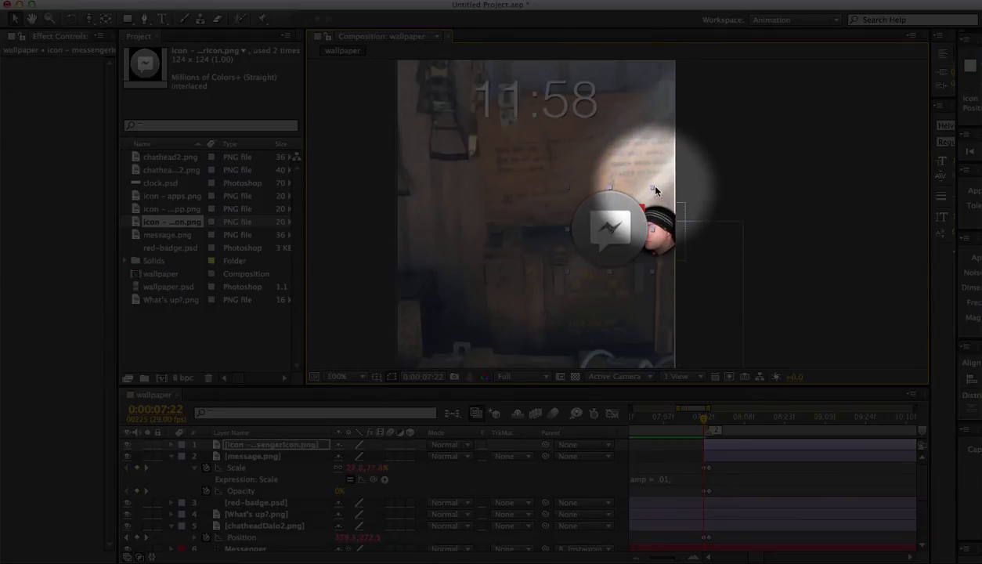
left_click_drag(626, 223, 670, 241)
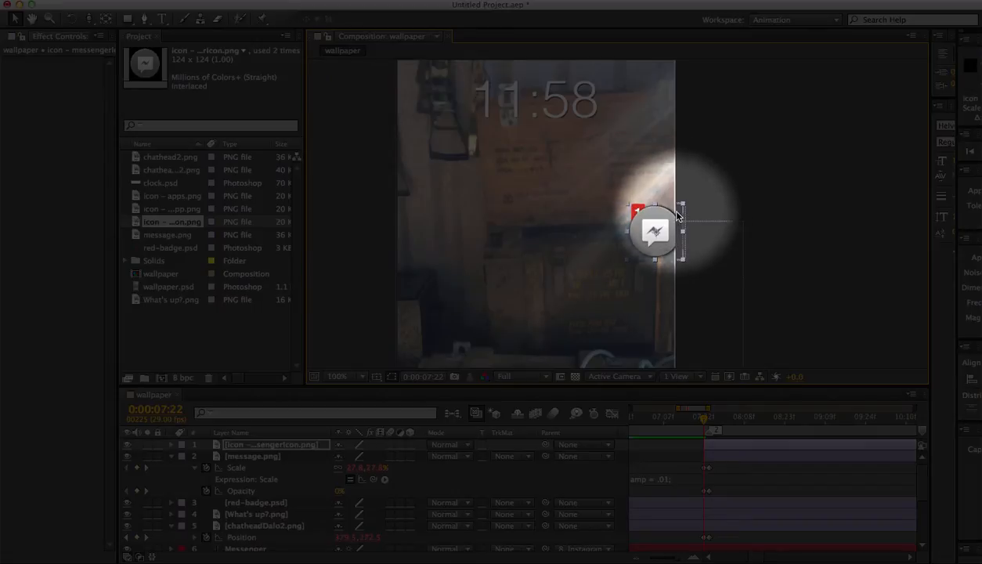
left_click_drag(665, 235, 604, 234)
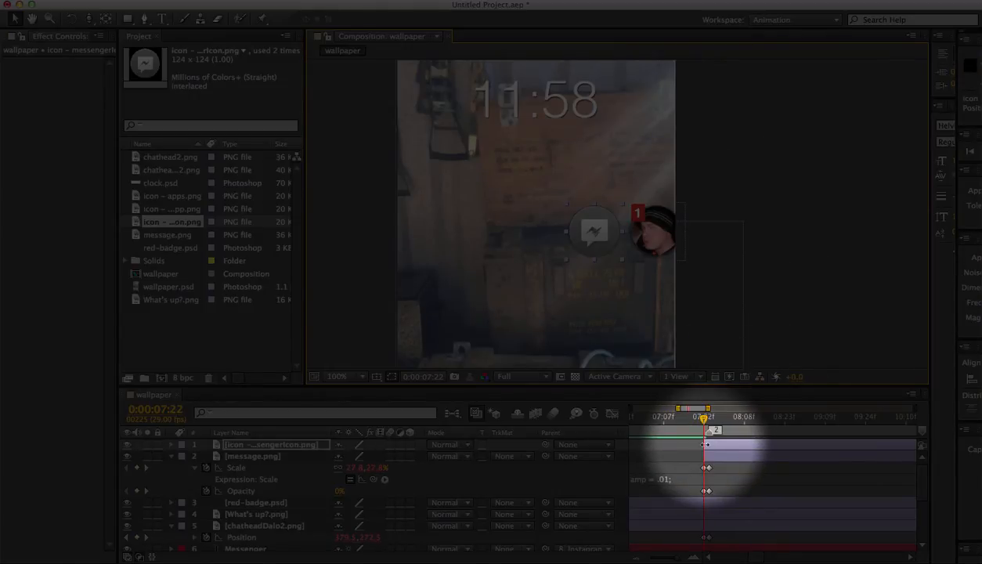
Keyframe the messenger icon's position at 0:00:07:22 and move it beside the upper chat head, about 255.5, 66.5, at 0:00:07:24
key("alt+p")
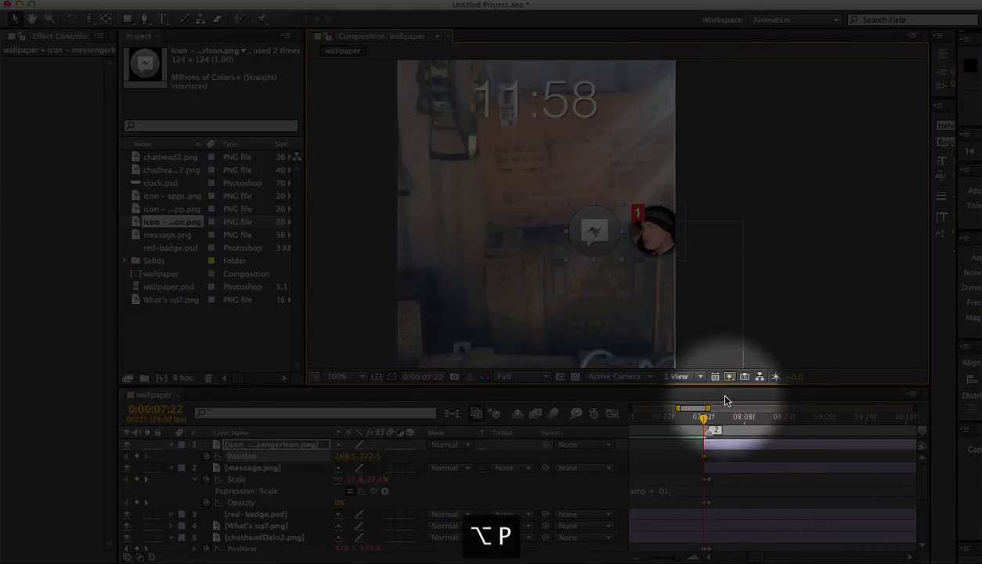
left_click_drag(706, 417, 712, 423)
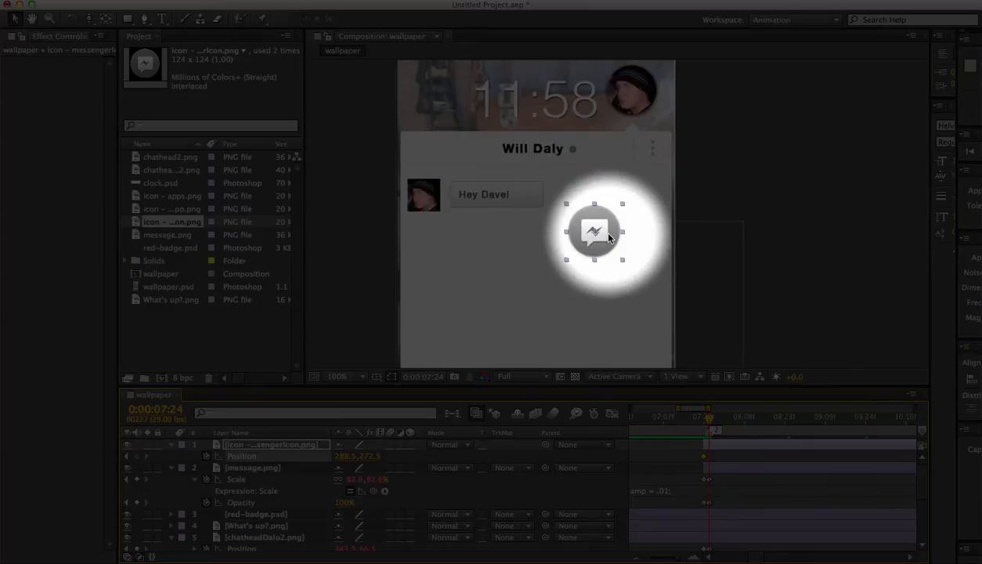
left_click_drag(609, 234, 646, 95)
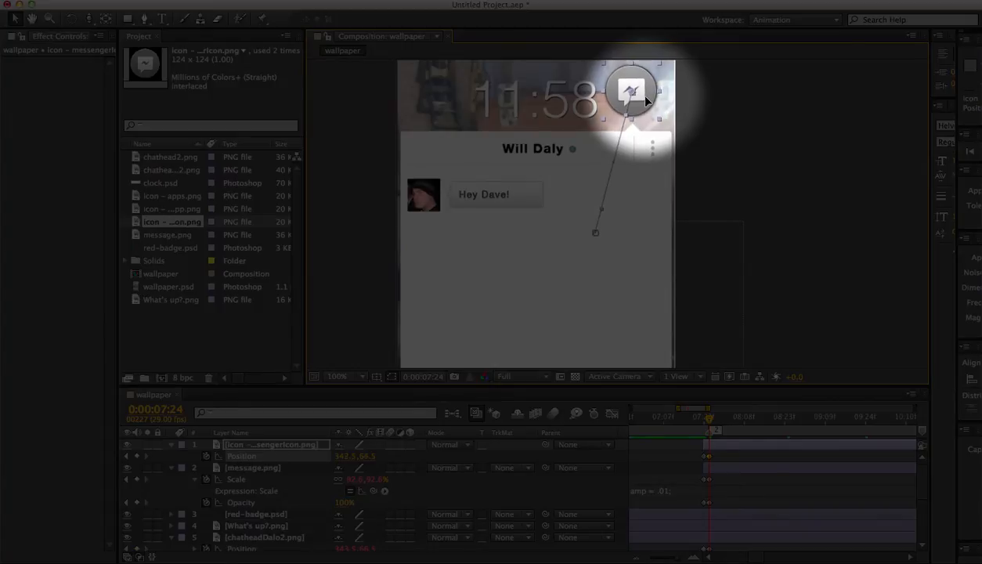
left_click_drag(649, 96, 629, 97)
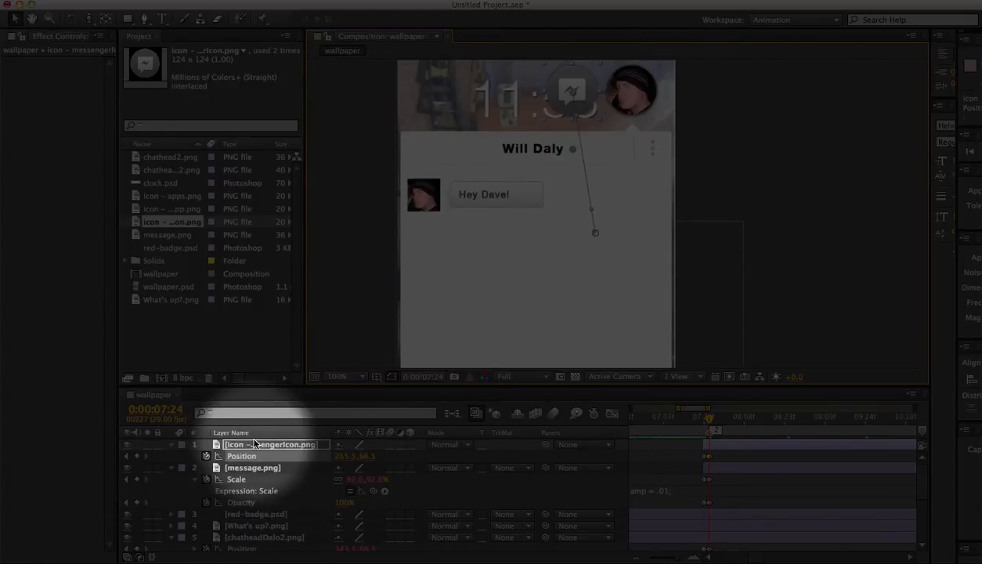
Paste the copied expression with amp = .01 onto the messenger icon's Position property, preview it, and return to 0:00:07:22
left_click(205, 458, "alt")
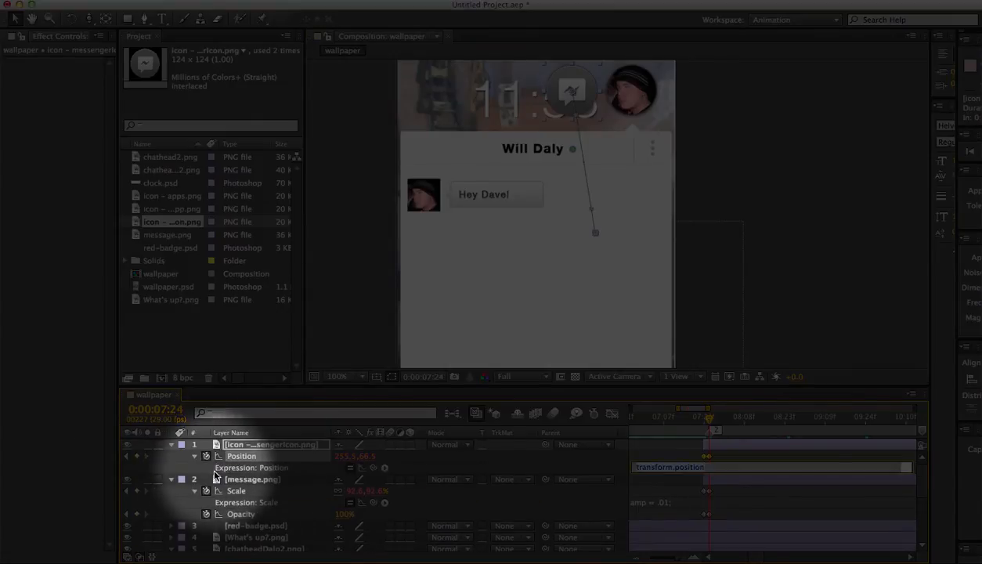
key("super+v")
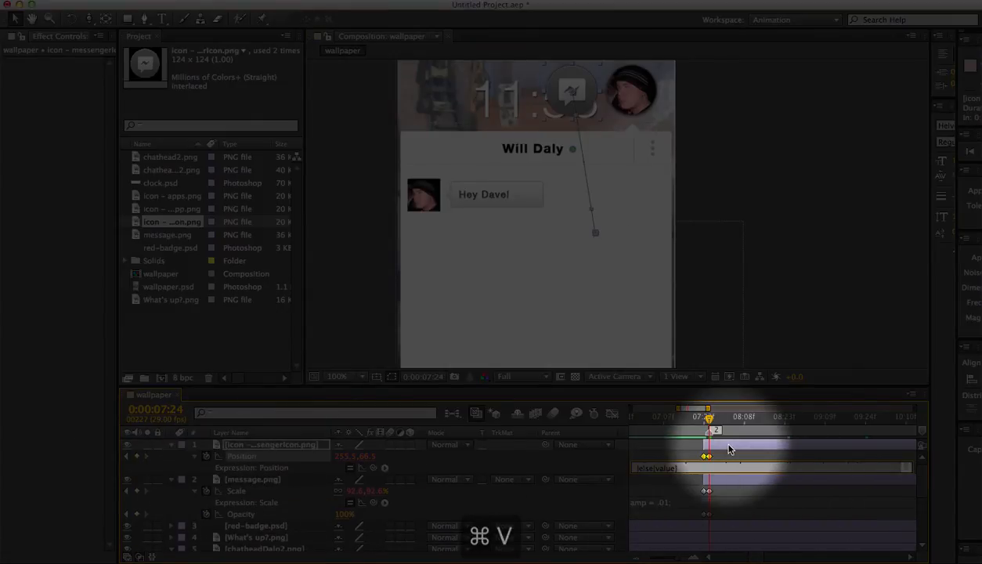
left_click(827, 224)
left_click_drag(707, 420, 702, 427)
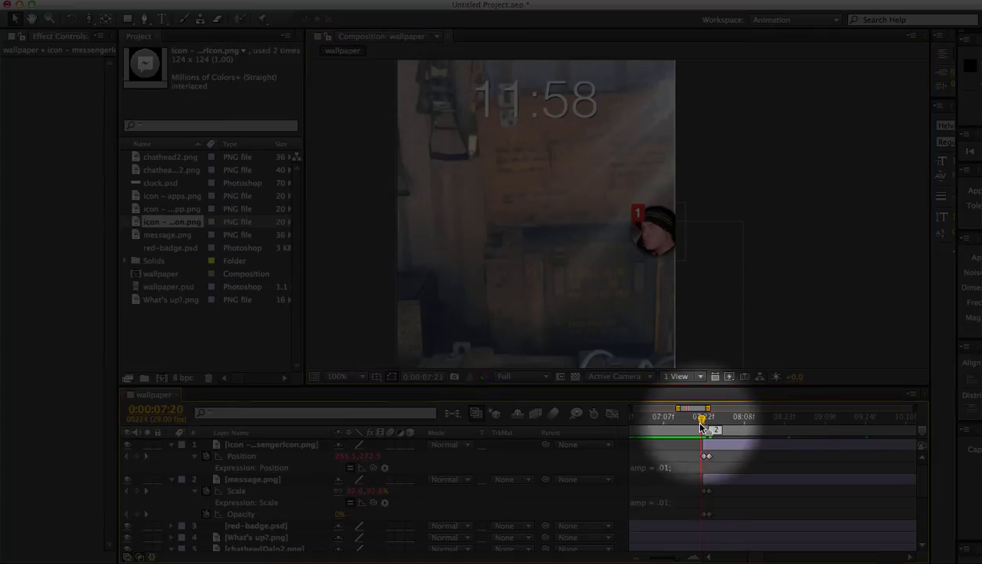
key("space")
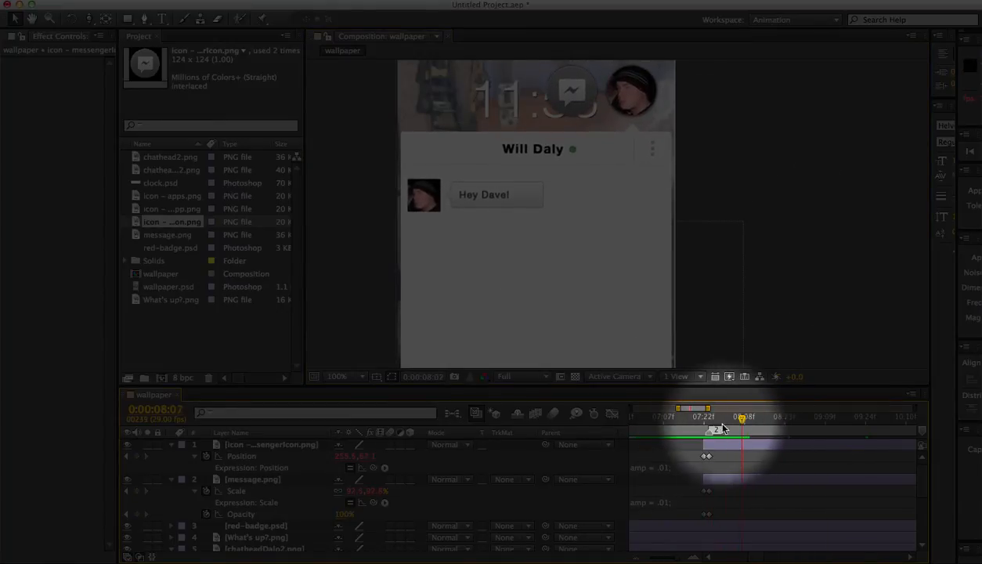
mouse_move(707, 416)
left_mouse_down()
mouse_move(701, 431)
mouse_move(707, 421)
left_mouse_up()
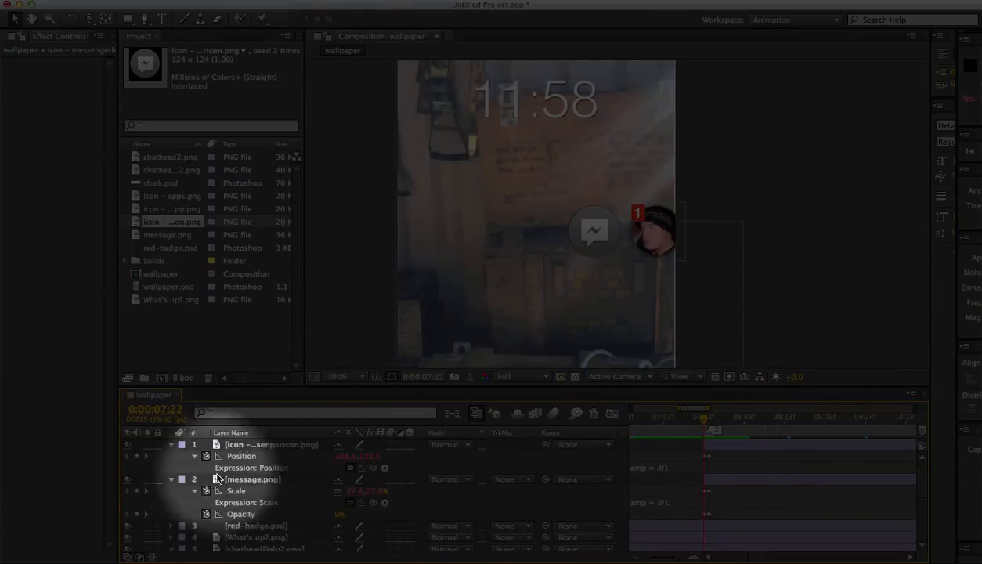
Draw a black rectangle shape with a 72% opacity Overlay fill, slightly larger than the phone screen so that it covers it completely
left_click(172, 446)
left_click(172, 445)
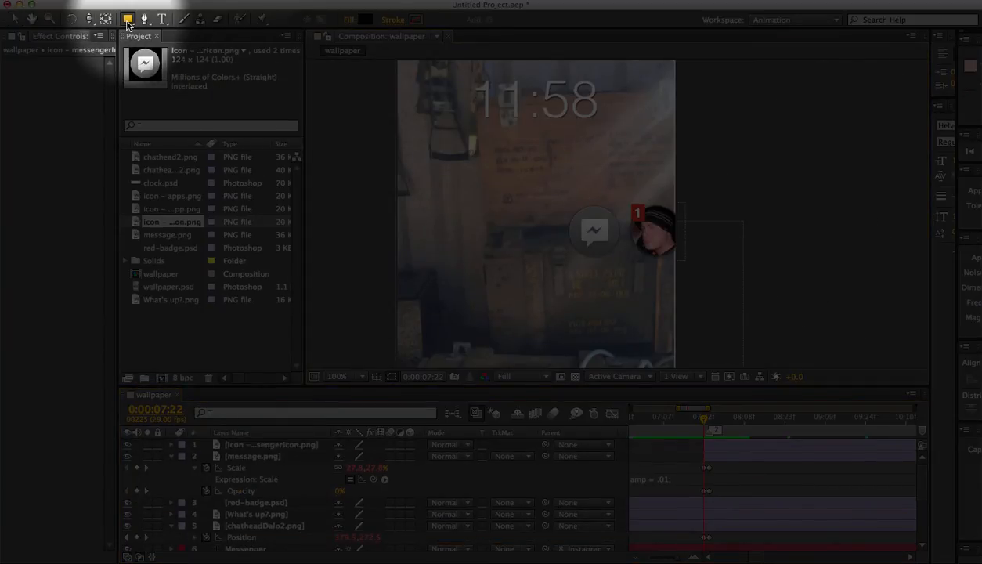
key("super+minus")
key("super+minus")
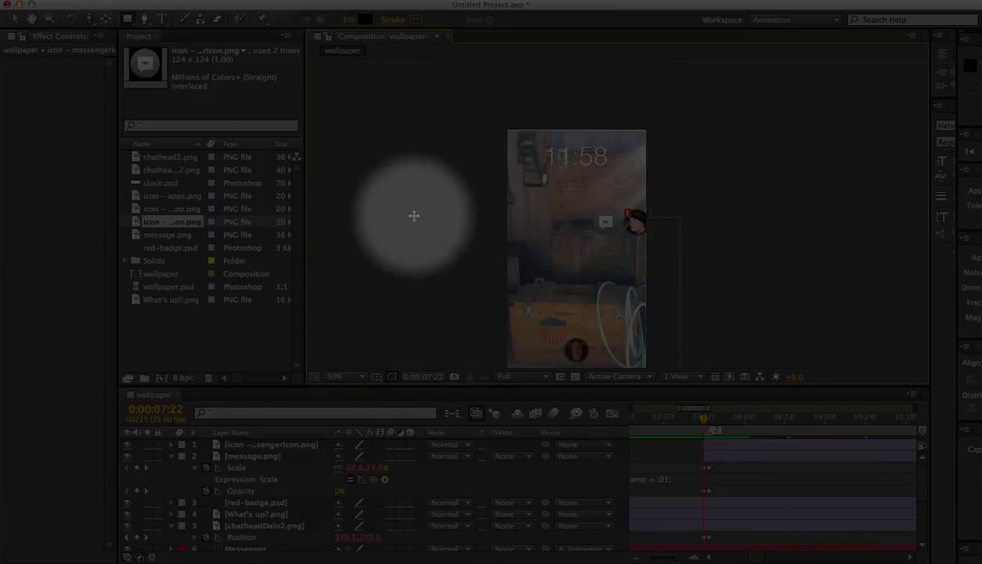
left_click_drag(450, 240, 446, 201)
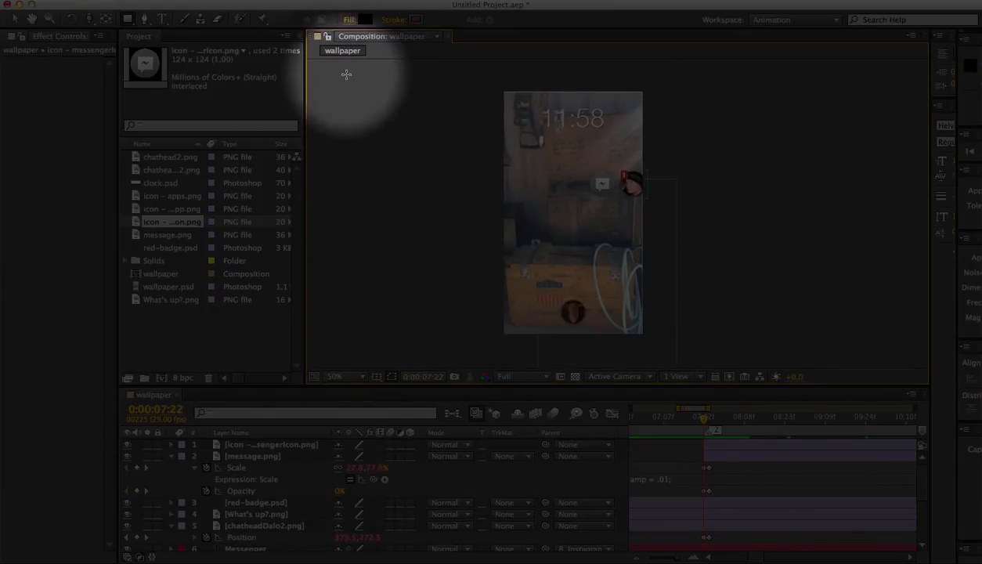
left_click(349, 22)
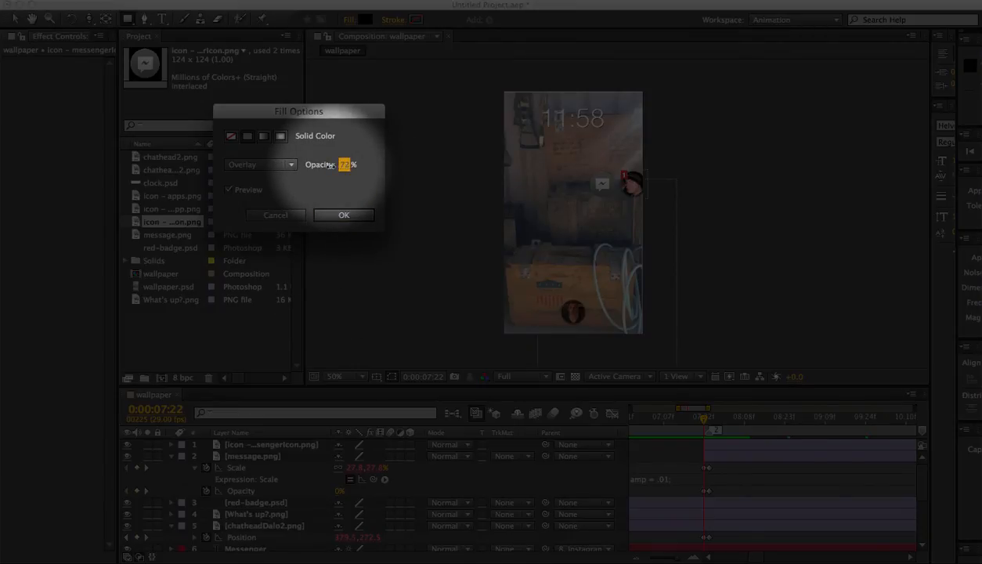
left_click(343, 215)
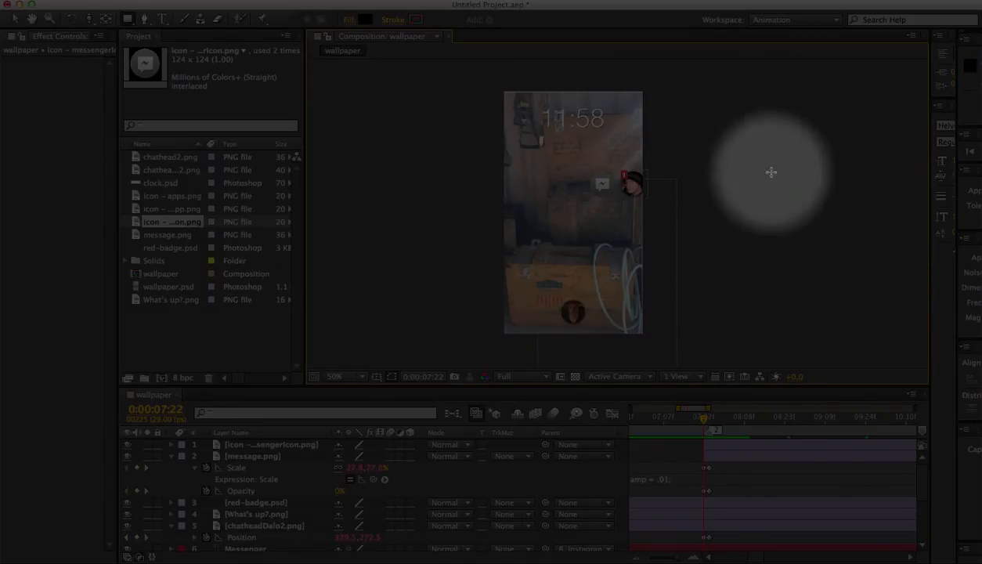
left_click_drag(496, 84, 647, 339)
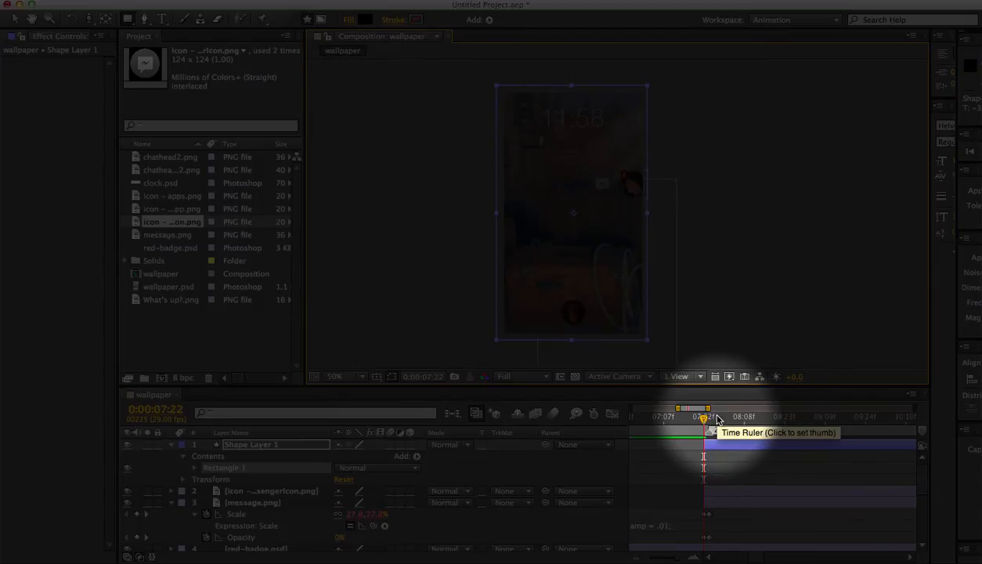
Keyframe Shape Layer 1's opacity at 0% at 0:00:07:22 and 100% at 0:00:07:24, and scrub back to check the start
key("alt+t")
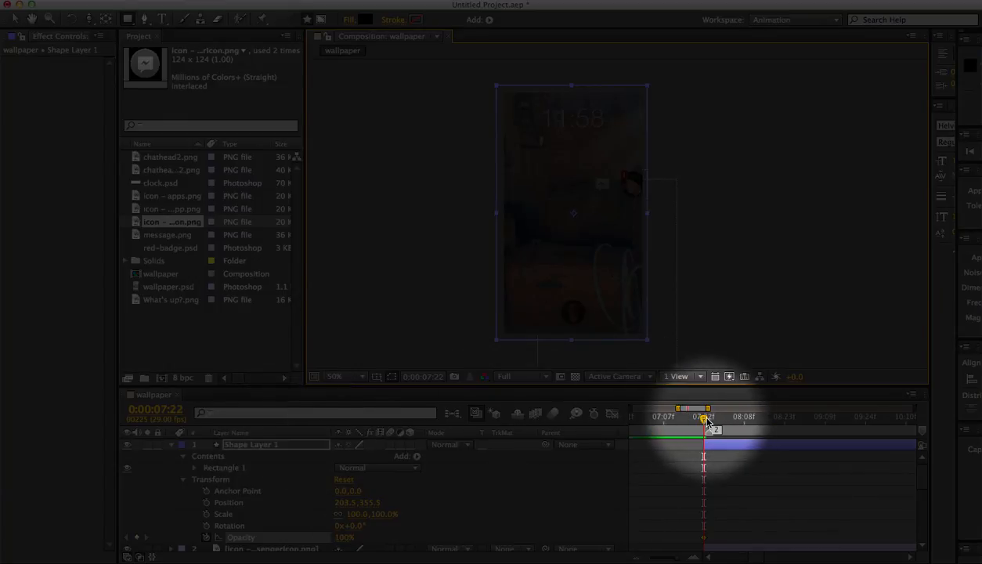
left_click_drag(707, 422, 712, 427)
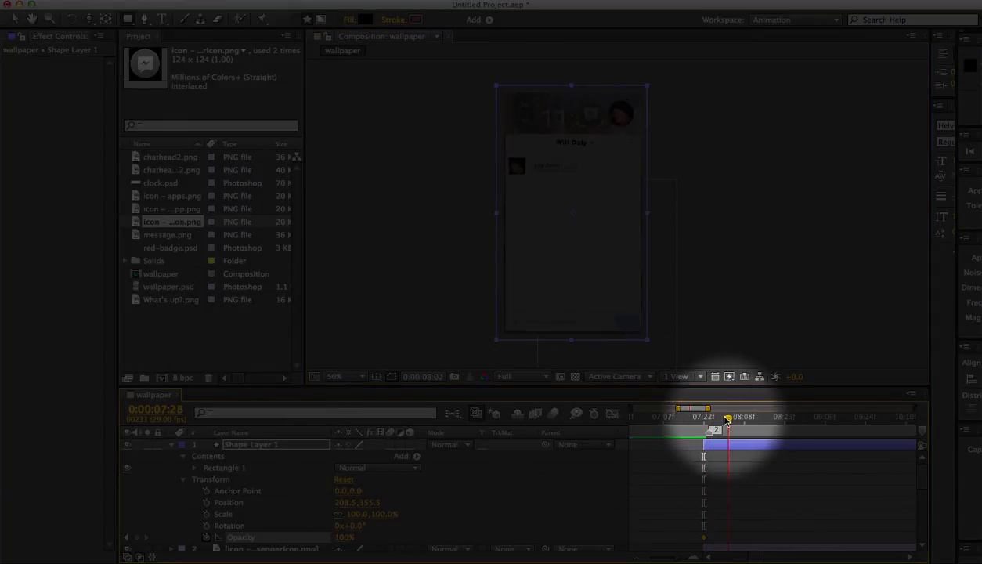
left_click_drag(726, 421, 709, 422)
key("alt+t")
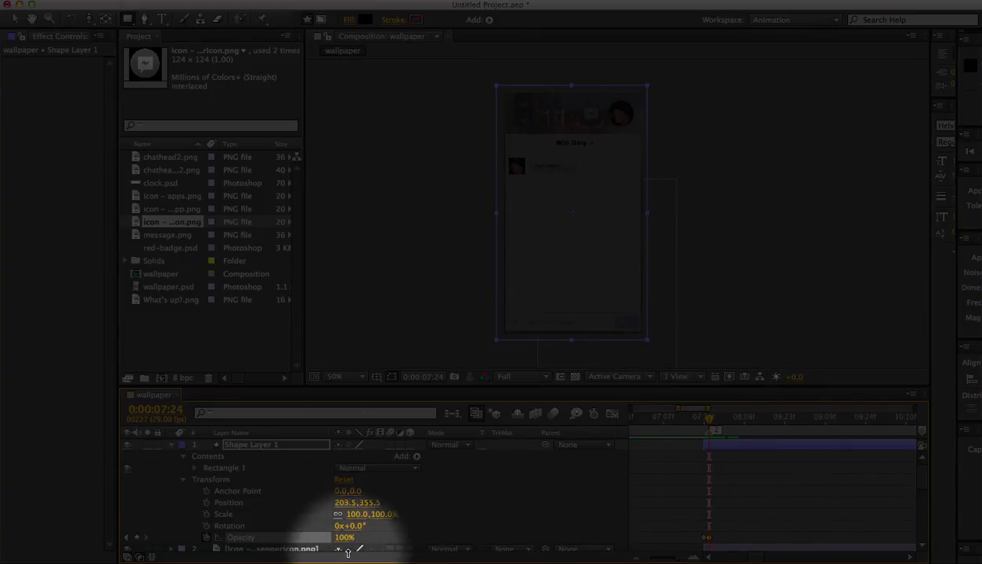
left_click_drag(709, 422, 703, 423)
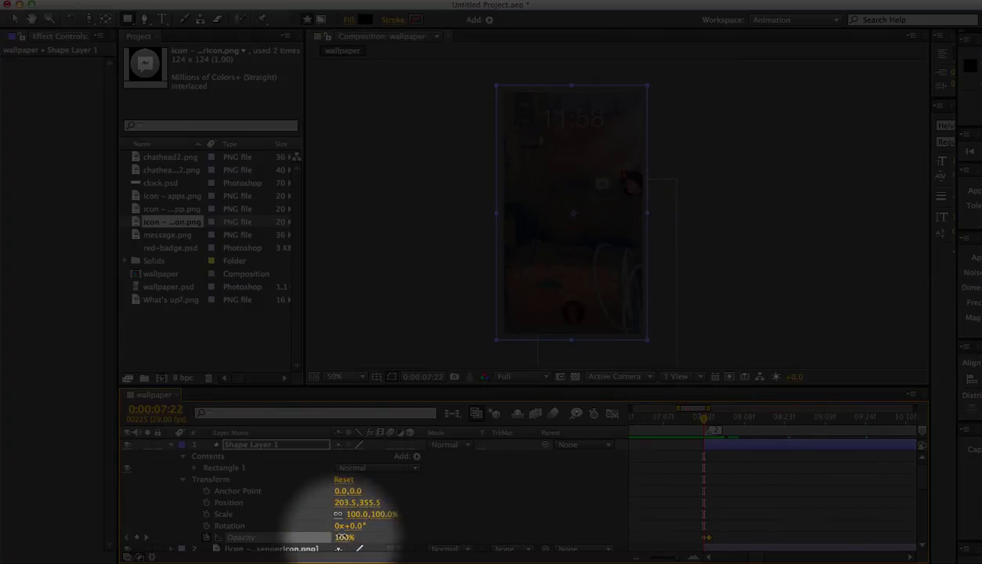
left_click_drag(343, 537, 135, 533)
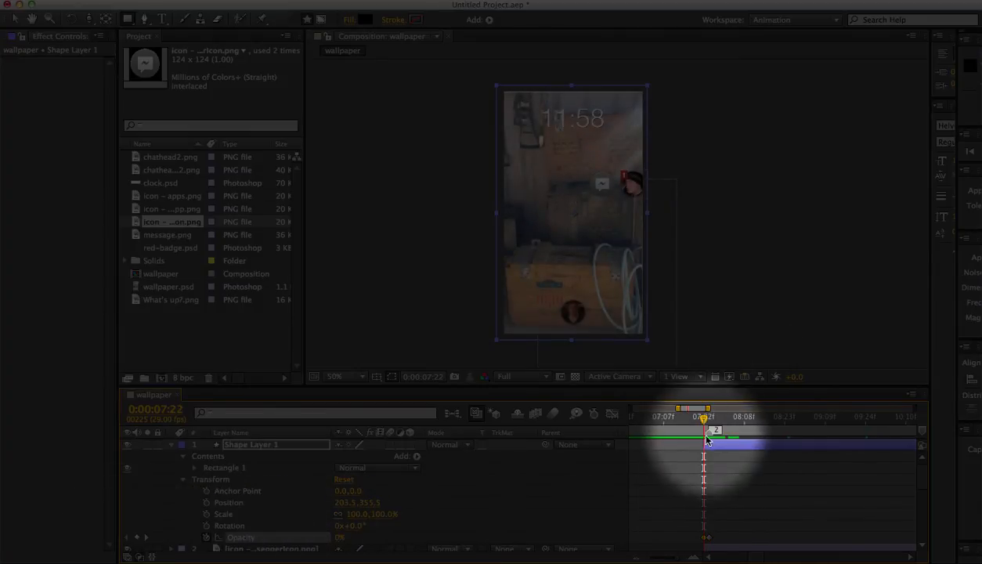
left_click_drag(706, 421, 704, 422)
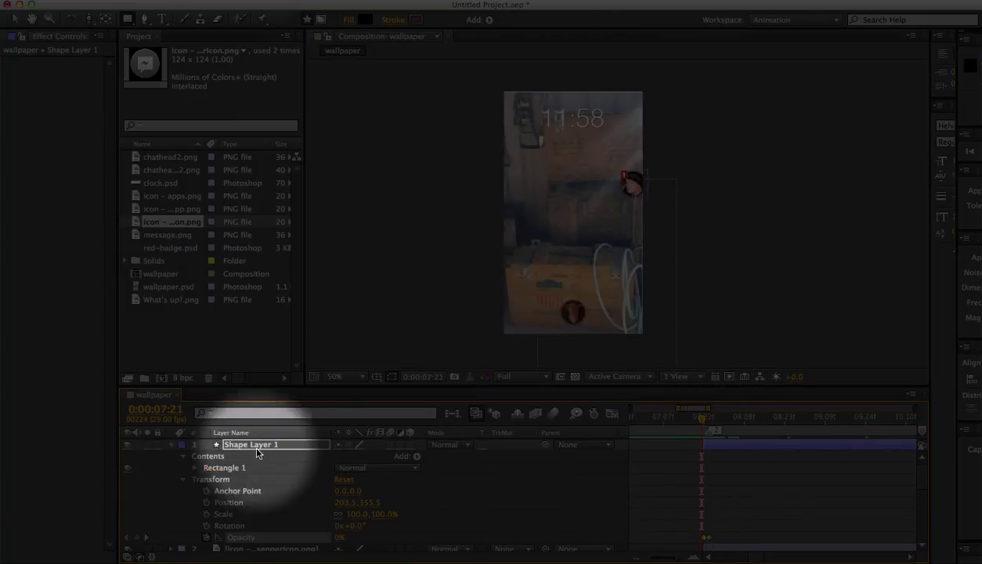
Collapse the Shape Layer 1 and message.png properties and move Shape Layer 1 directly below the chat head layer
left_click(171, 444)
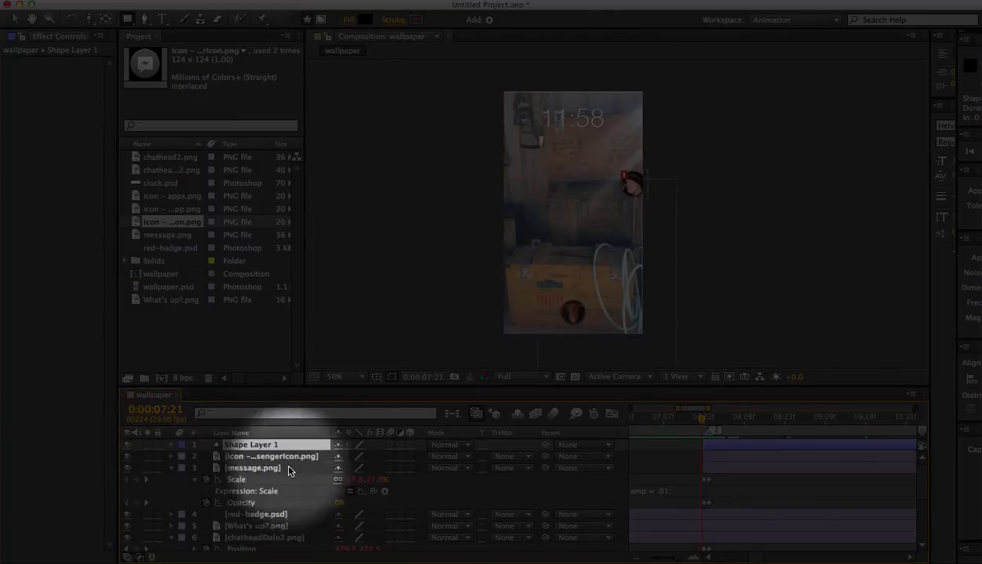
left_click(171, 467)
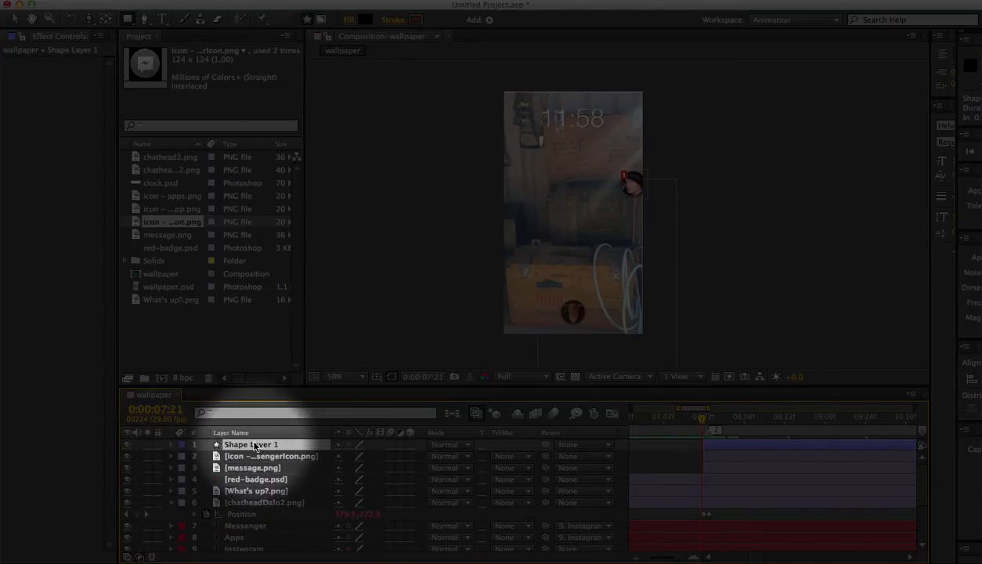
left_click_drag(254, 458, 274, 531)
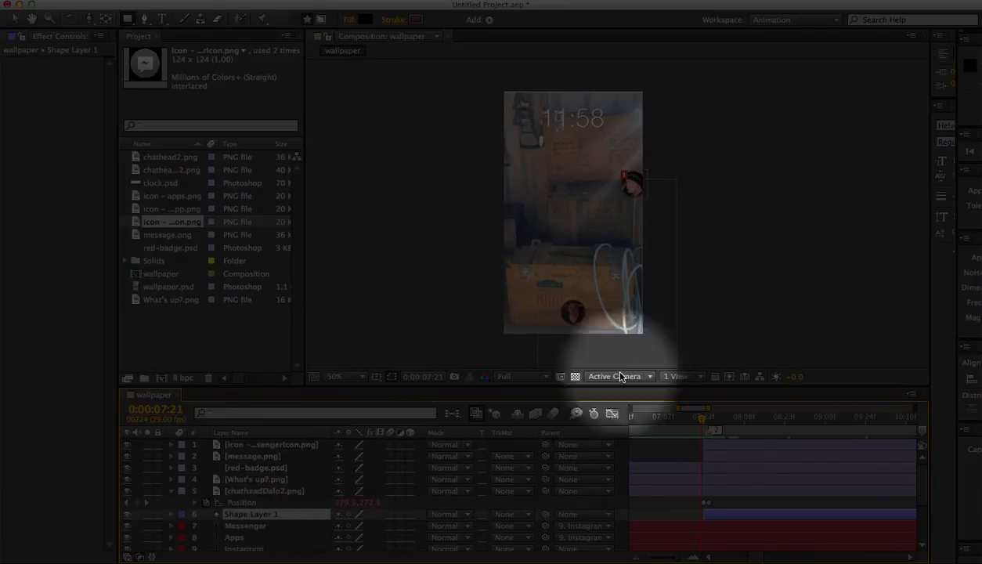